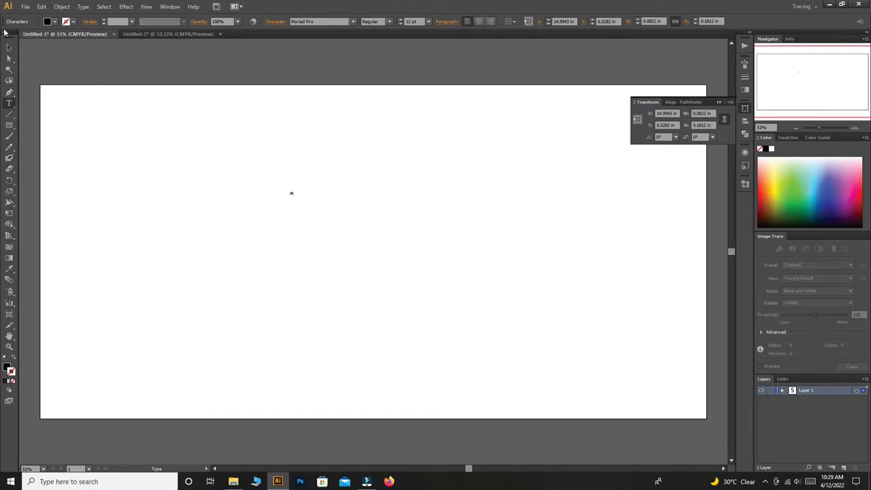
Enlarge the small text to an SP of about 500 pt and centre it on the artboard
left_click(9, 49)
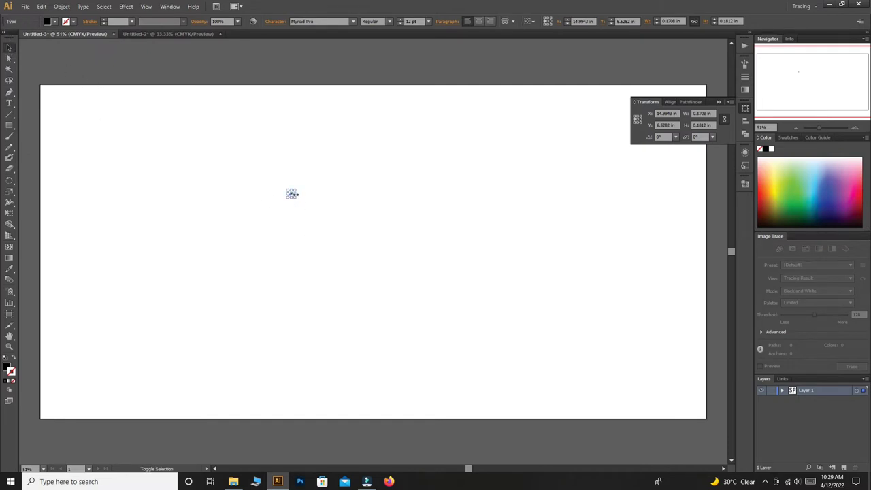
left_click_drag(422, 198, 378, 197)
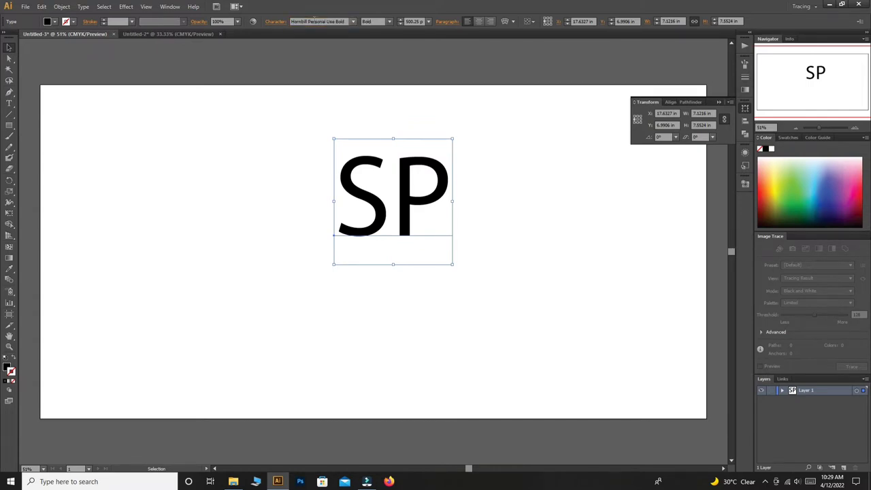
Convert the SP text to outlines and set its width to 12 in
left_click_drag(352, 198, 298, 216)
right_click(298, 216)
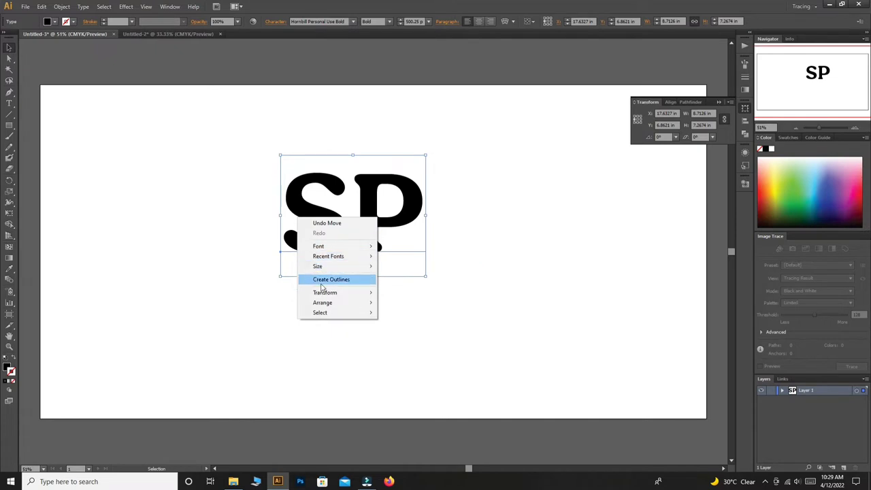
left_click(327, 280)
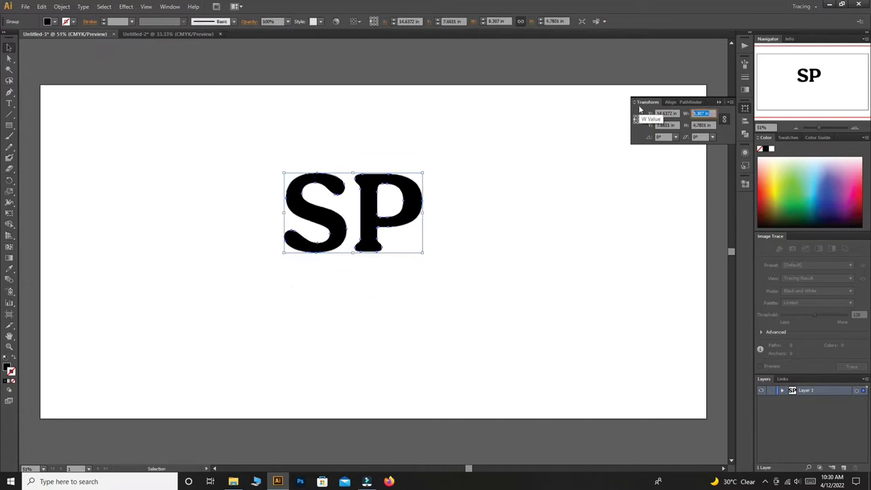
type("12")
key("Return")
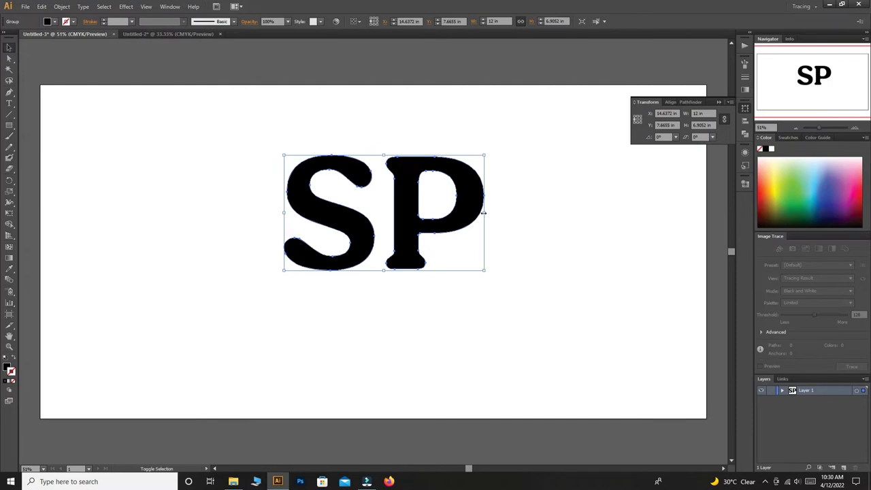
Scale the SP letters up to about 13 in wide and reposition them
left_click_drag(484, 212, 502, 212)
left_click_drag(429, 238, 382, 253)
right_click(382, 253)
left_click(368, 250)
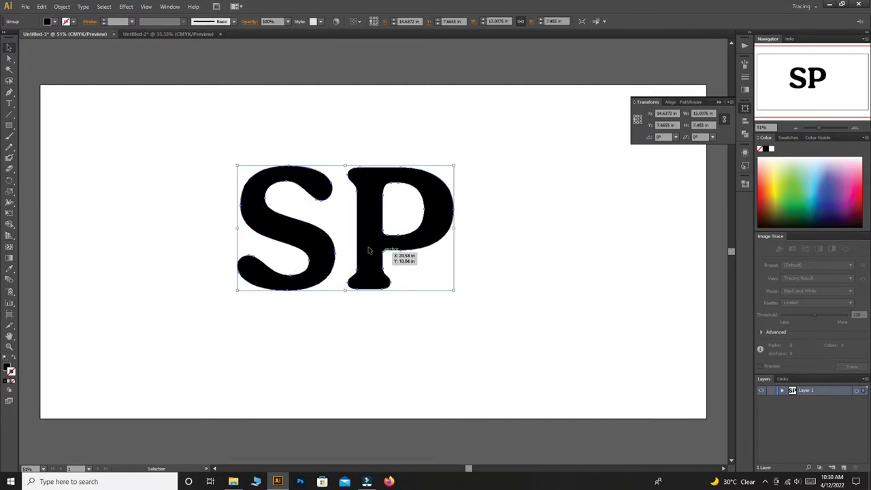
left_click(45, 7)
mouse_move(72, 190)
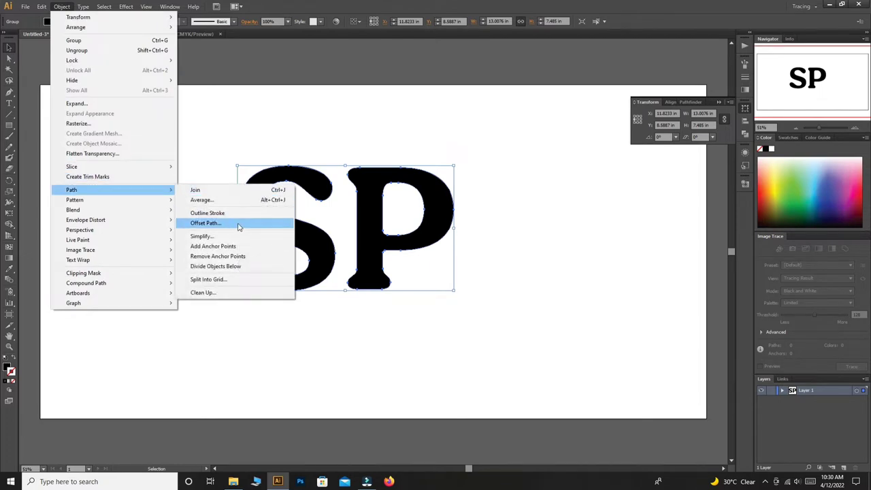
Apply a 0.2 in Offset Path to the SP letters
left_click(239, 223)
left_click(590, 230)
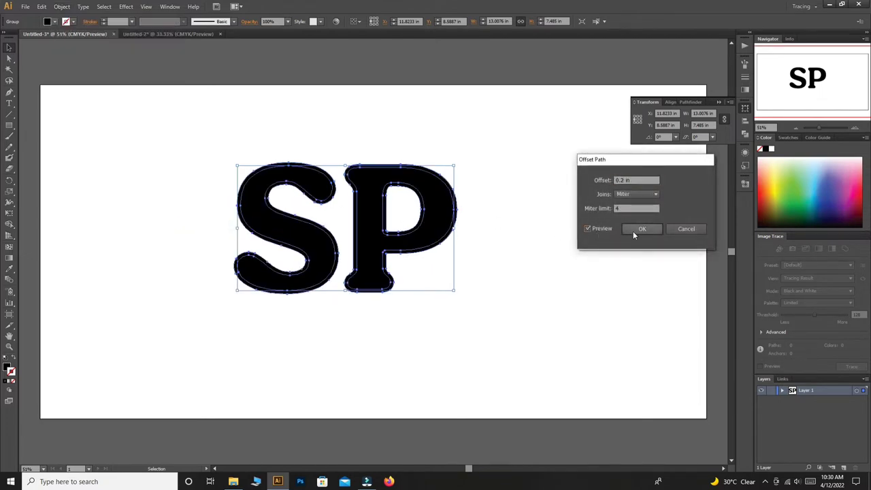
left_click(633, 231)
Select all the SP outlines and merge them with Pathfinder Unite
left_click_drag(535, 173, 231, 295)
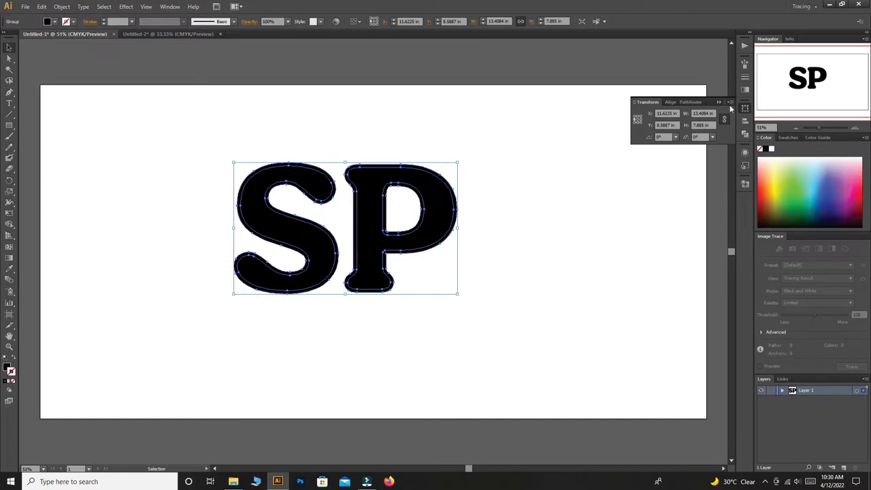
left_click(744, 135)
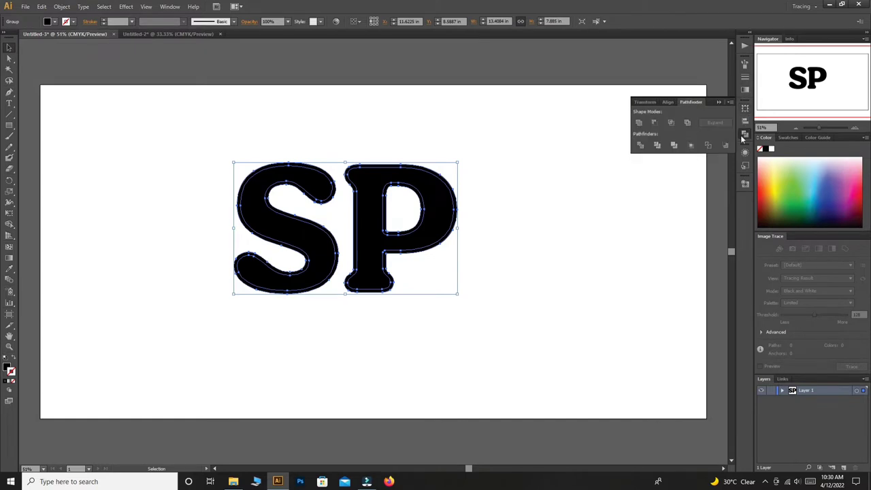
left_click(638, 123)
left_click(550, 237)
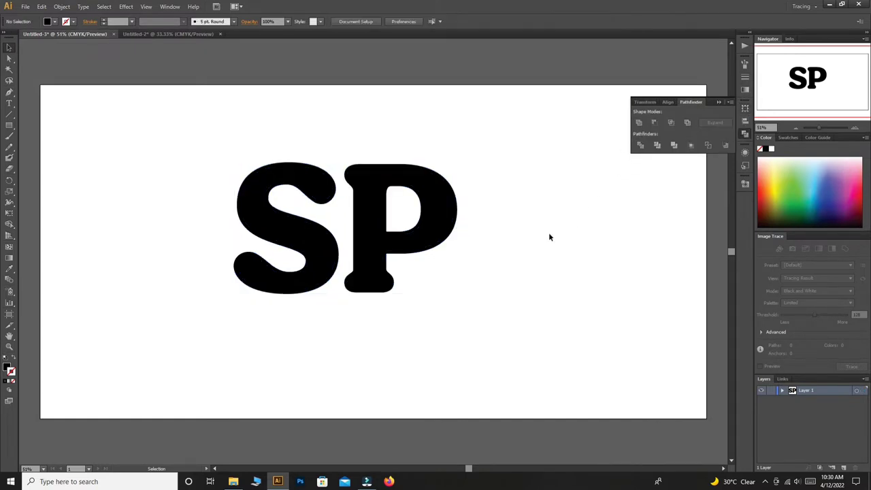
left_click(429, 217)
left_click(410, 378)
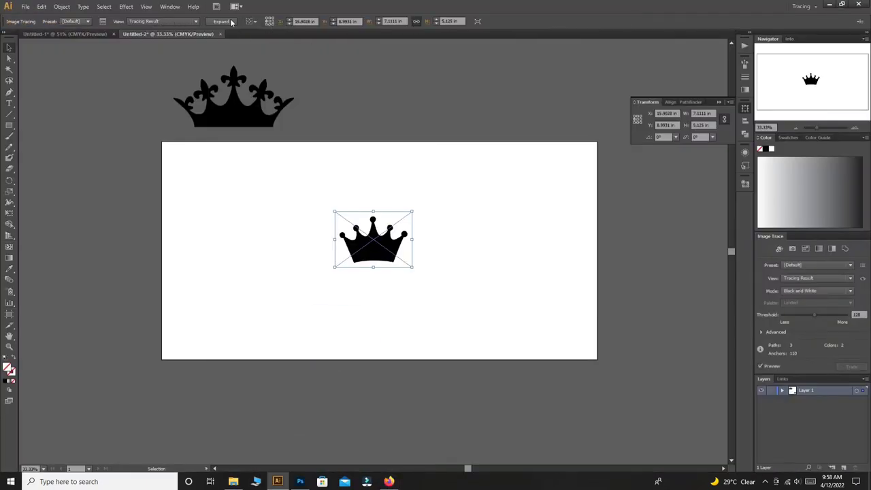
Expand the traced crown and move it beside the large ornate crown
right_click(399, 258)
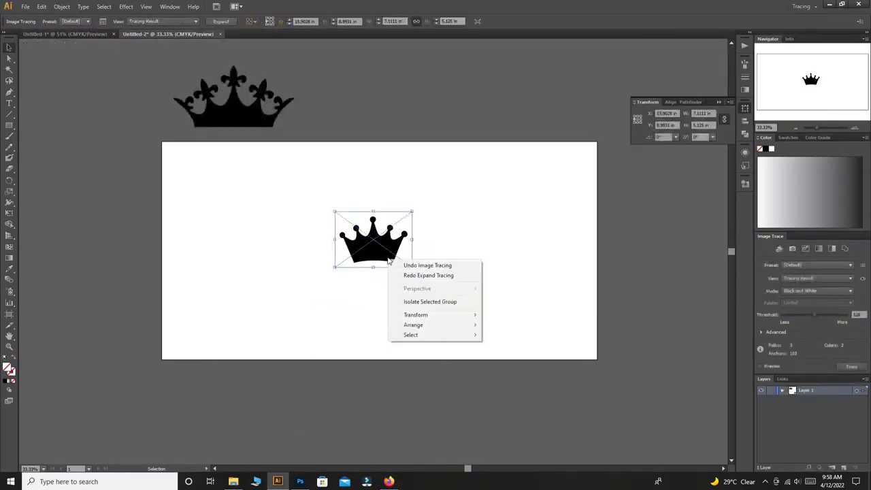
left_click(252, 83)
left_click(223, 25)
right_click(376, 227)
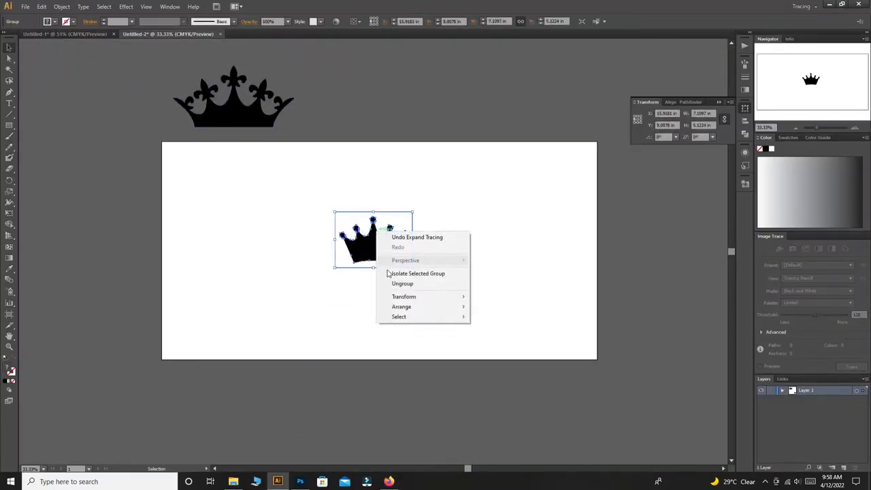
left_click(390, 285)
left_click_drag(400, 262, 133, 117)
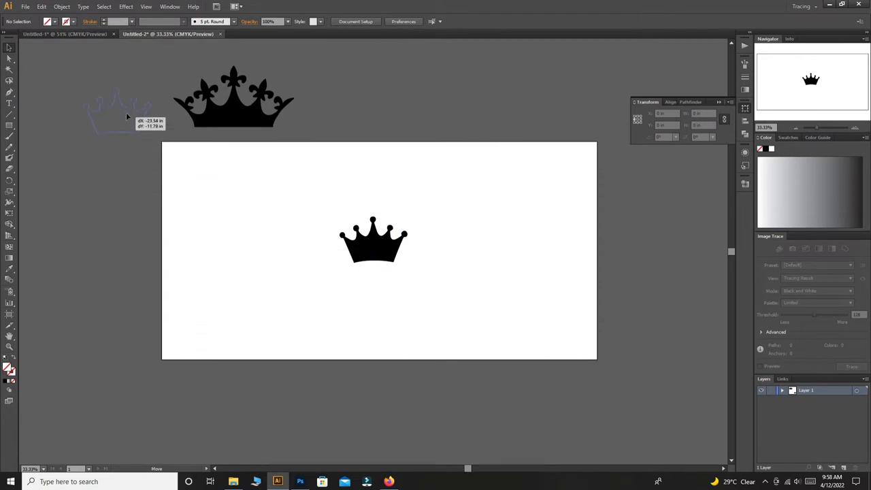
left_click(353, 247)
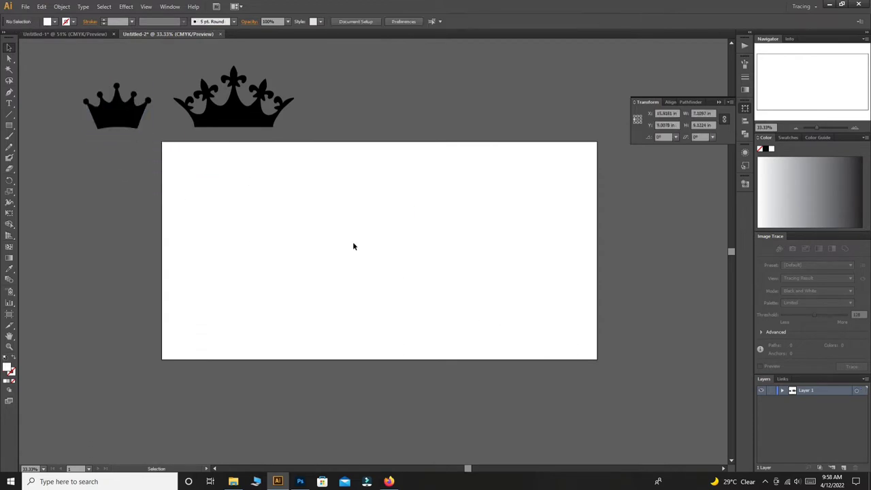
Bring both crowns into the Untitled-1 SP document, left of SP
left_click_drag(86, 139, 205, 102)
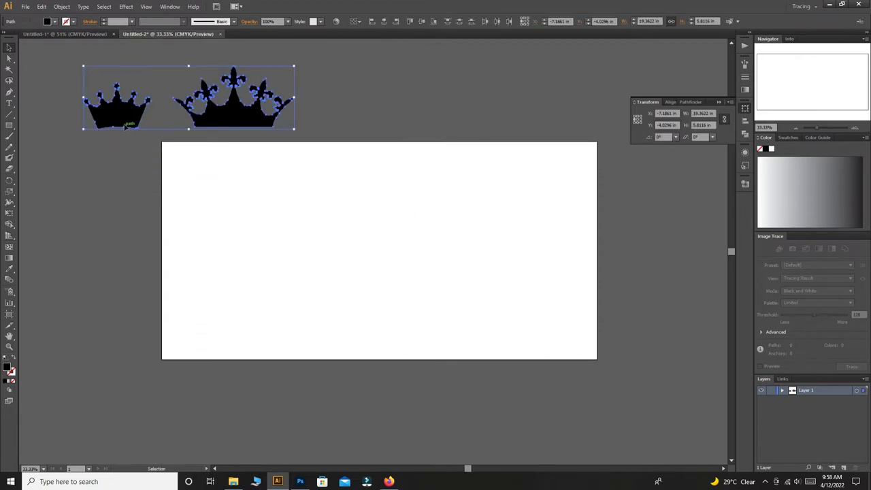
mouse_move(125, 107)
left_mouse_down()
mouse_move(101, 66)
mouse_move(127, 57)
left_mouse_up()
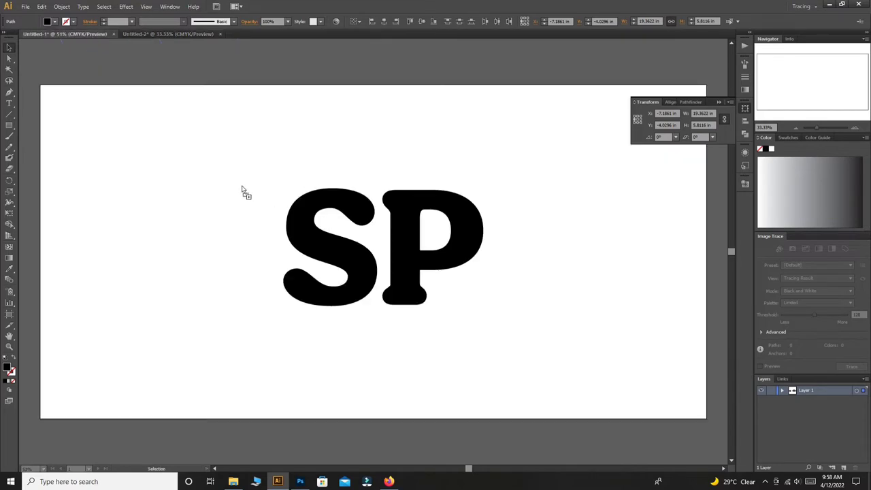
left_click_drag(241, 189, 242, 184)
left_click_drag(204, 136, 126, 136)
left_click_drag(292, 136, 150, 235)
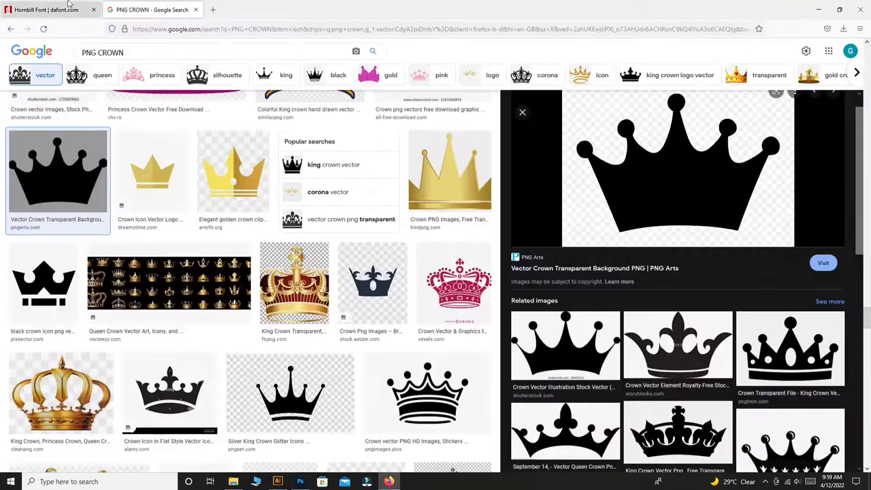
Search the web for 'STENCIL FONT' and browse dafont's Stencil category
key("ctrl+t")
type("STENCIL FONT")
key("Return")
left_click(137, 171)
scroll(260, 271, "down", 5)
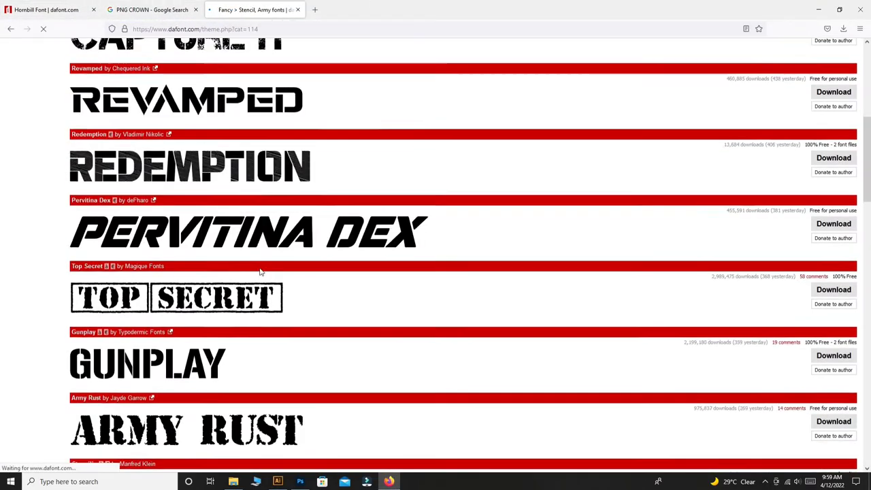
scroll(260, 271, "down", 10)
scroll(476, 204, "down", 2)
Download the Angkatan Bersenjata font, preview it from the zip, and return to Illustrator
left_click(833, 157)
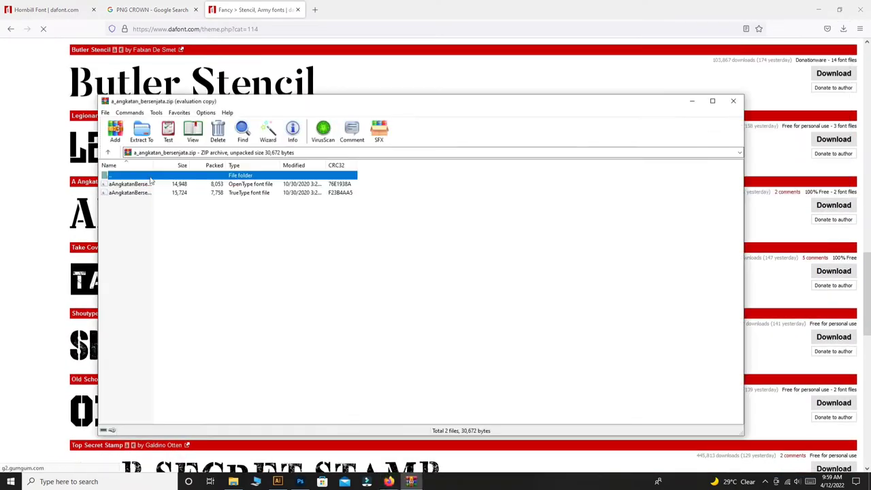
double_click(150, 184)
key("alt+F4")
key("alt+F4")
scroll(238, 249, "down", 5)
scroll(237, 249, "down", 10)
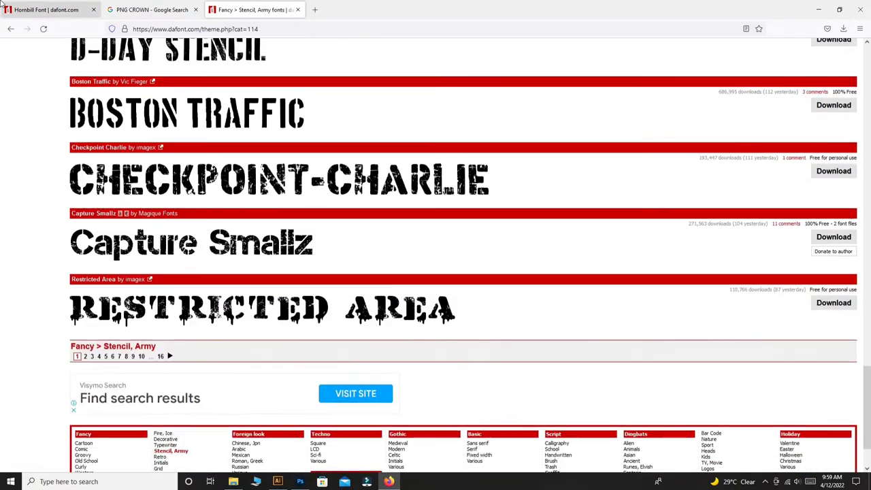
left_click(233, 482)
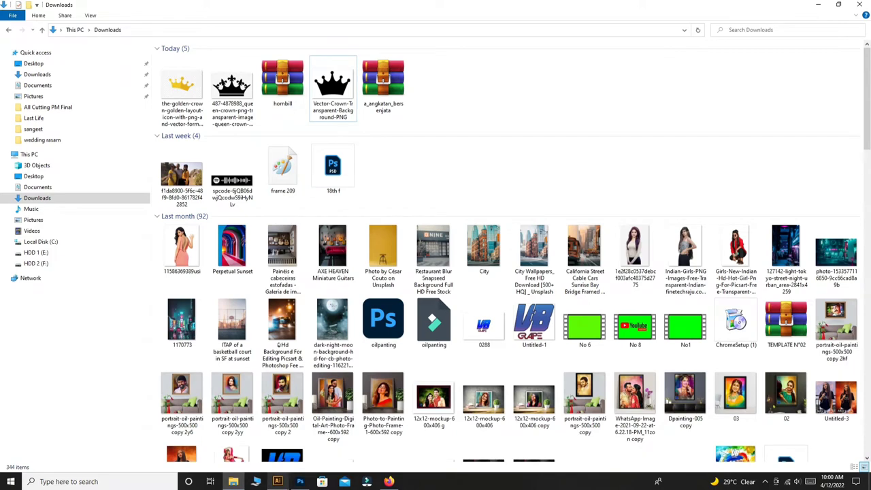
left_click(278, 481)
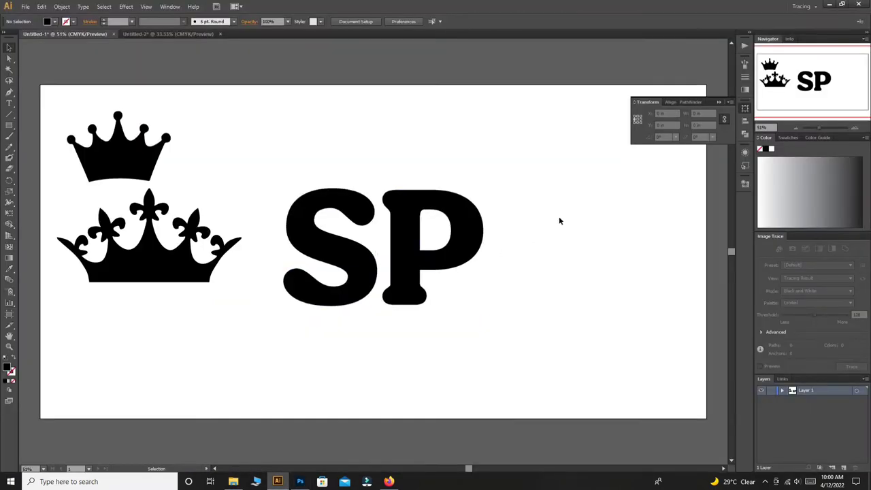
Draw a rectangle over the small crown's base, Pathfinder Divide, and ungroup the pieces
left_click_drag(136, 161, 225, 141)
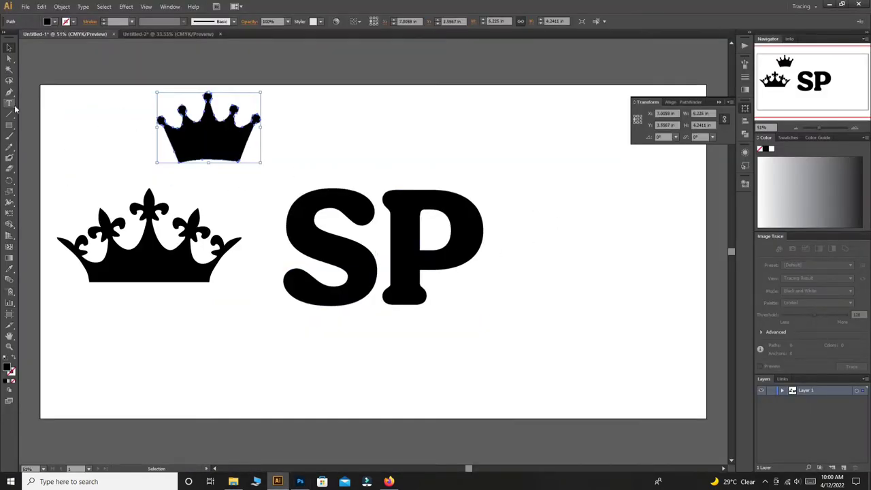
left_click_drag(151, 146, 151, 145)
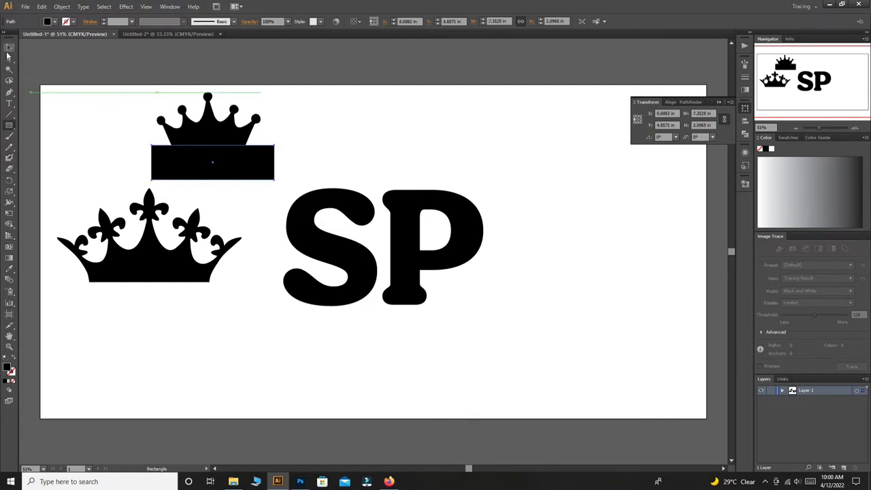
left_click_drag(311, 139, 311, 137)
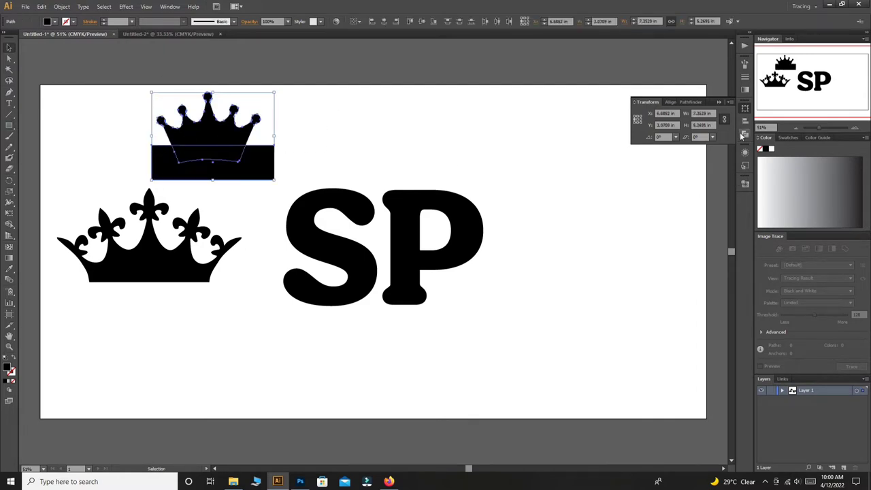
left_click(745, 134)
left_click(642, 146)
right_click(231, 128)
left_click(252, 175)
Delete the leftover rectangle piece and set the crown top on the S
left_click(360, 143)
left_click_drag(206, 123, 440, 121)
left_click_drag(286, 168, 286, 168)
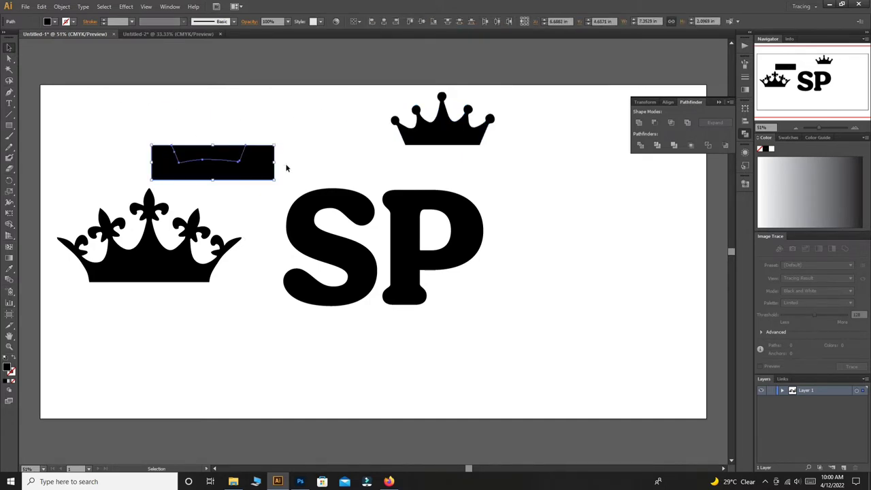
key("Delete")
left_click_drag(450, 131, 335, 181)
scroll(311, 155, "up", 3)
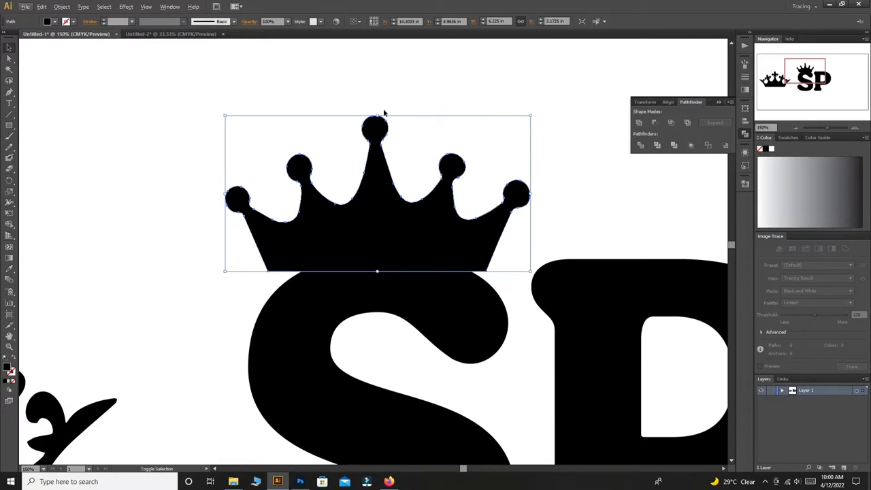
Resize the dotted crown above the S and bring the fleur-de-lis crown over the P
mouse_move(377, 115)
left_mouse_down()
mouse_move(377, 167)
mouse_move(377, 151)
left_mouse_up()
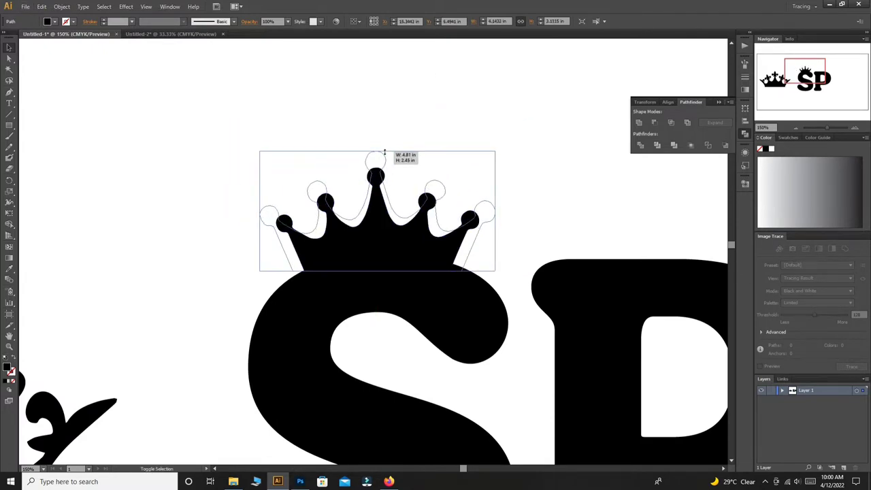
left_click_drag(375, 251, 373, 264)
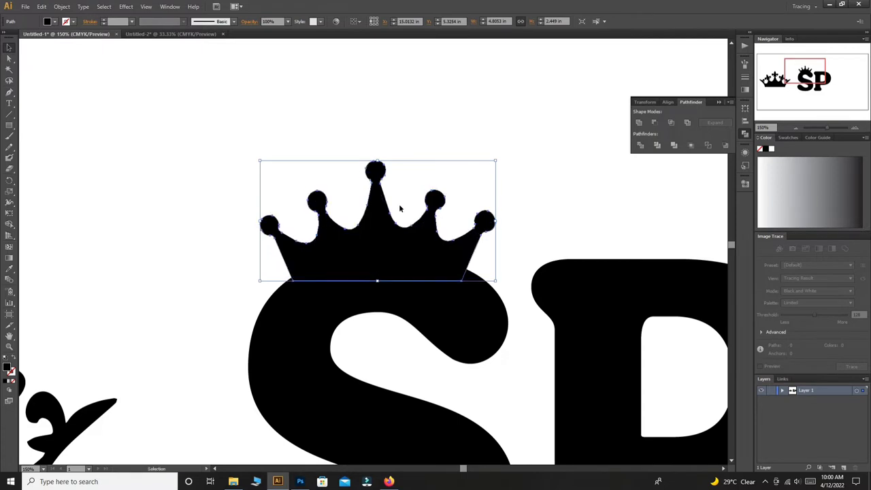
left_click_drag(497, 164, 515, 150)
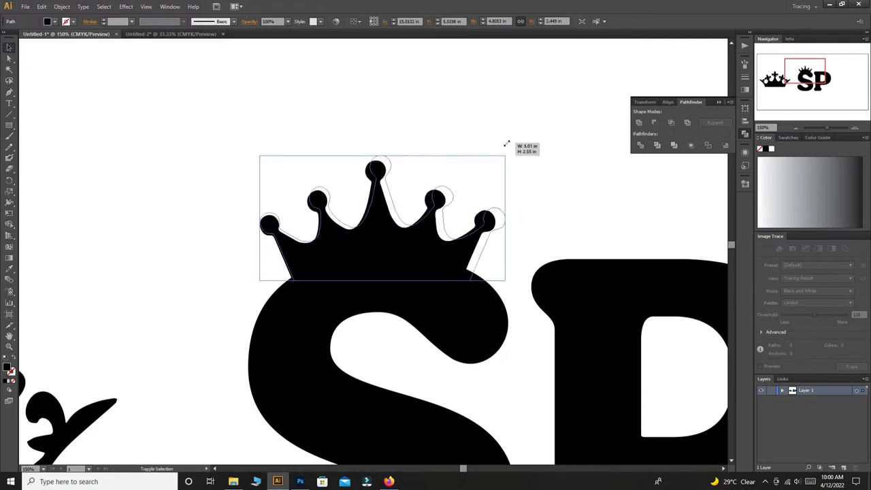
left_click(251, 147)
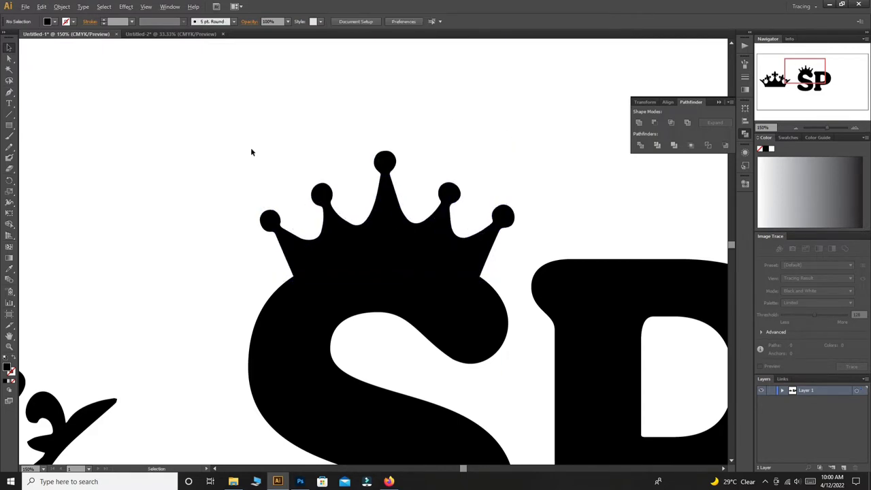
key("ctrl+minus")
key("ctrl+minus")
mouse_move(81, 296)
left_mouse_down()
mouse_move(514, 192)
mouse_move(483, 181)
left_mouse_up()
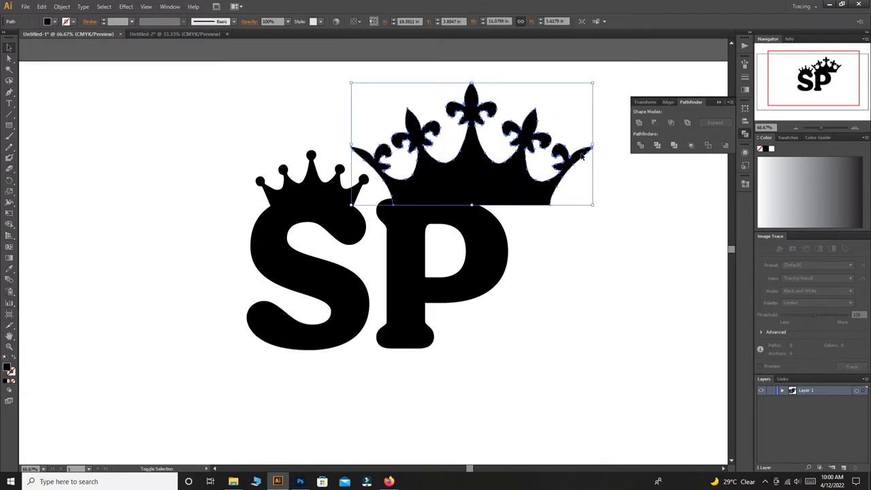
Shrink the fleur-de-lis crown and place it on top of the P
left_click_drag(593, 86, 473, 141)
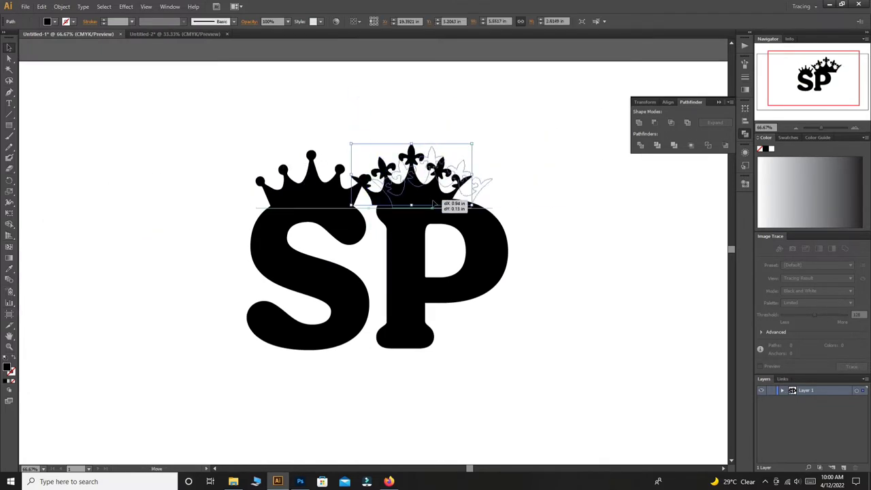
left_click_drag(422, 186, 443, 194)
left_click(588, 273)
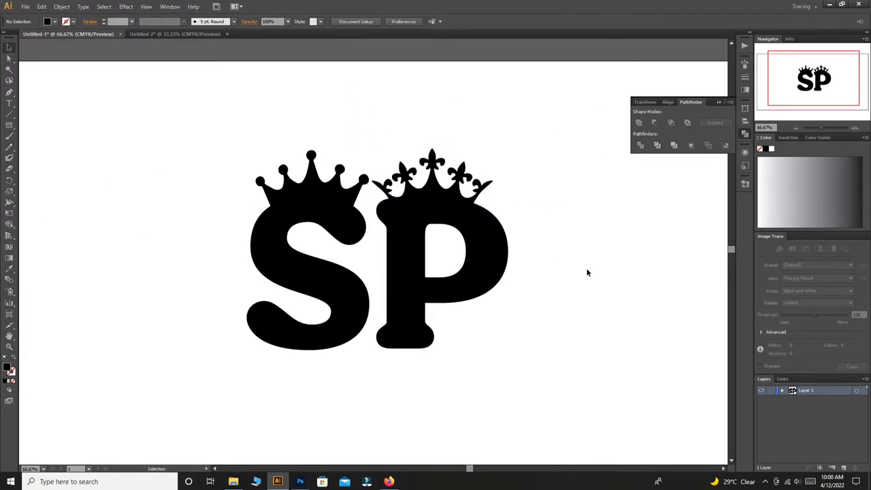
left_click(436, 198)
left_click(324, 195, "shift")
left_click(389, 96)
Shift the P and its crown right and zoom out to the whole artboard
mouse_move(542, 159)
left_mouse_down()
mouse_move(409, 301)
mouse_move(422, 298)
left_mouse_up()
left_click(542, 297)
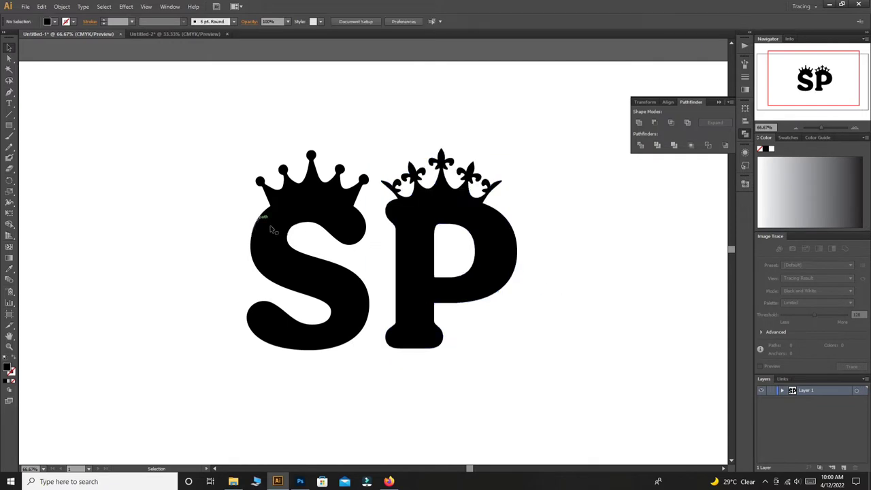
key("ctrl+minus")
key("ctrl+minus")
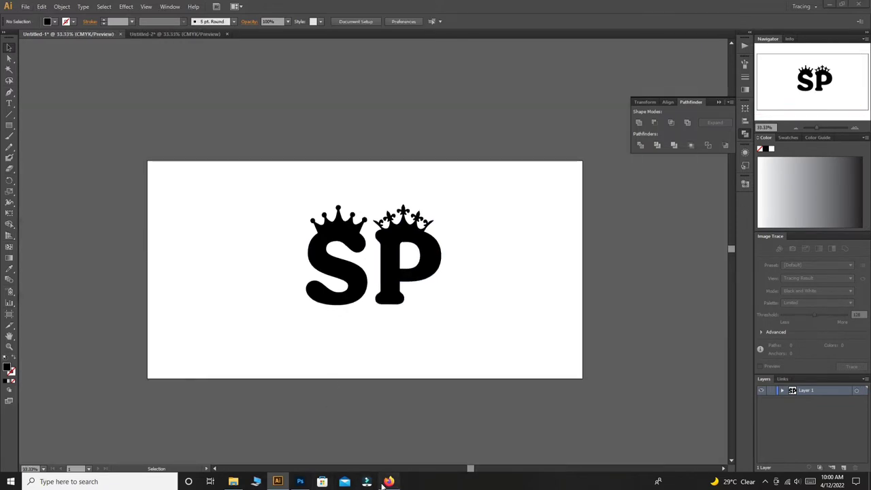
left_click(385, 482)
key("ctrl+t")
Search Google for 'PNG HEART' and show the image results
type("PNG HEART")
key("Return")
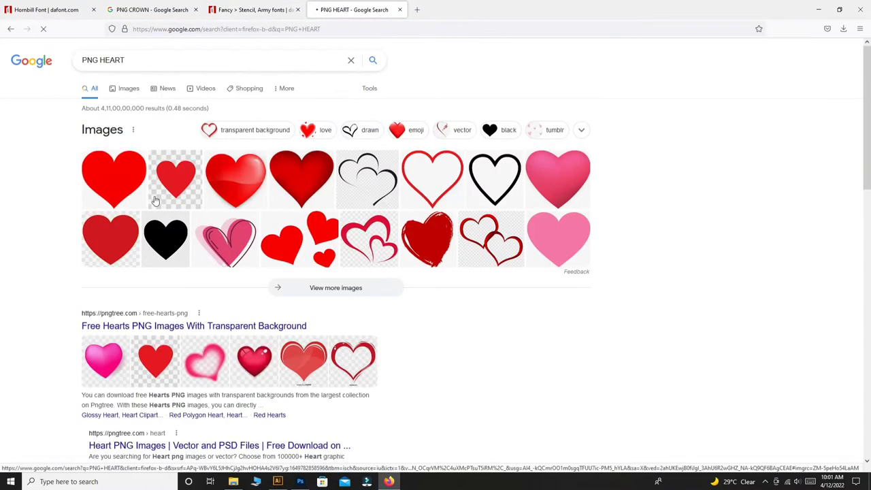
left_click(155, 201)
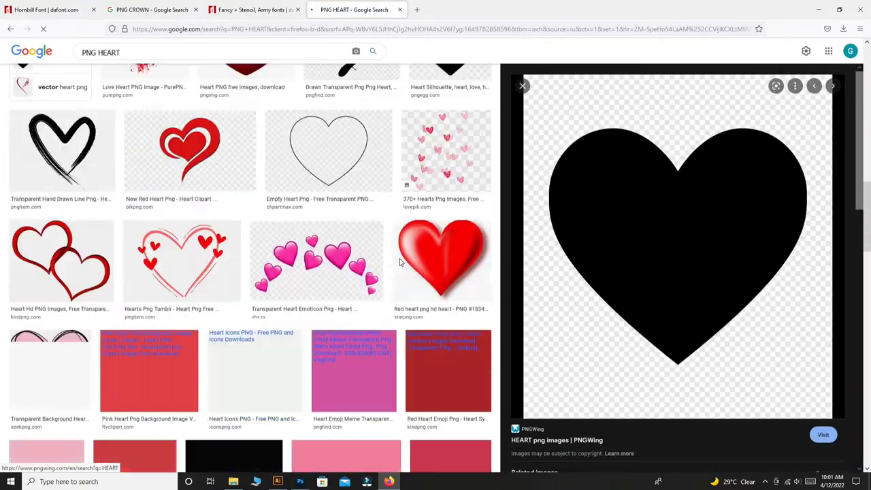
Find the White Hearts Png image in the results and open its preview's context menu
scroll(400, 262, "down", 5)
scroll(400, 262, "down", 5)
scroll(401, 262, "down", 5)
scroll(402, 262, "down", 5)
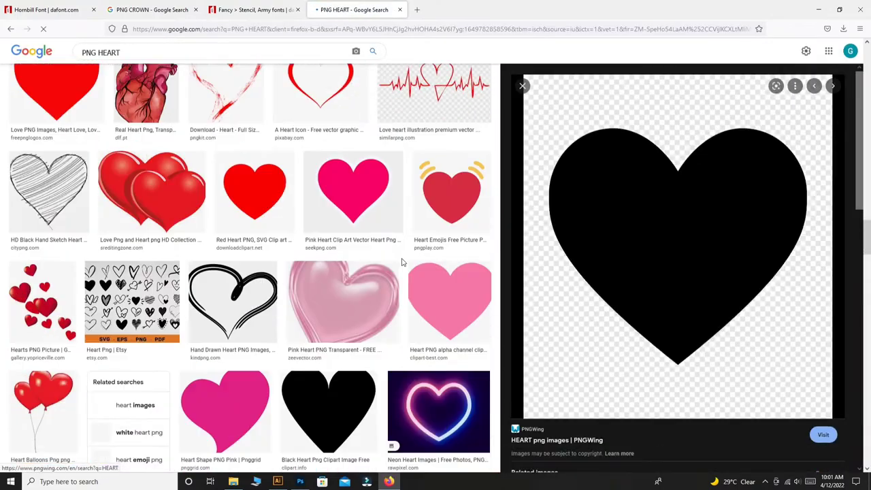
scroll(402, 262, "down", 2)
scroll(400, 252, "down", 4)
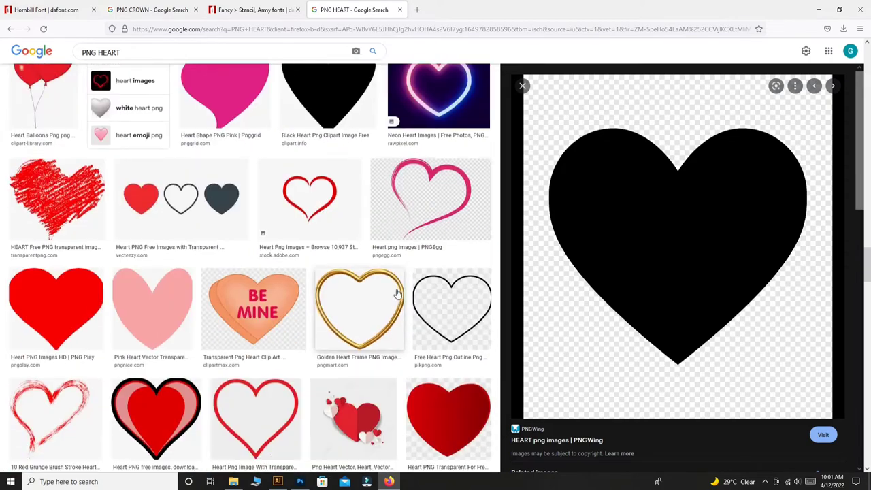
scroll(398, 272, "down", 2)
scroll(368, 289, "down", 2)
scroll(340, 291, "down", 4)
scroll(307, 238, "down", 4)
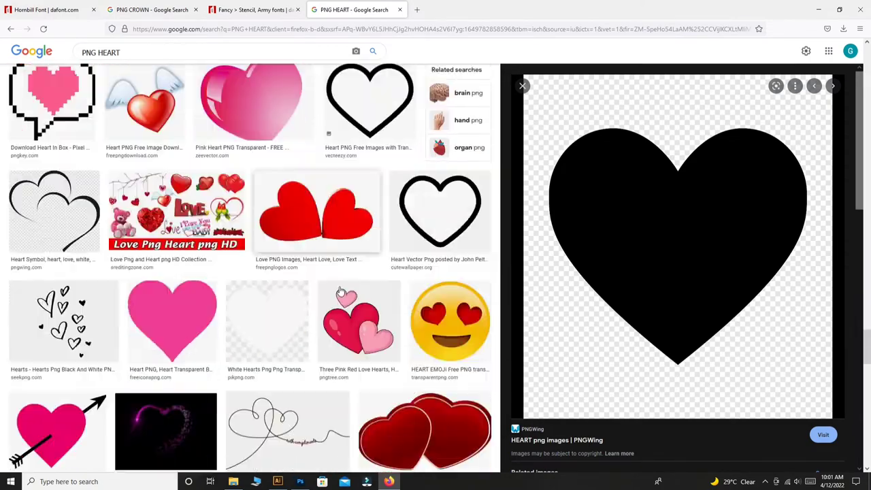
scroll(273, 191, "down", 2)
left_click(266, 174)
right_click(682, 148)
Paste the copied heart into Photoshop, try filling it black, then delete that layer
left_click(707, 287)
left_click(300, 481)
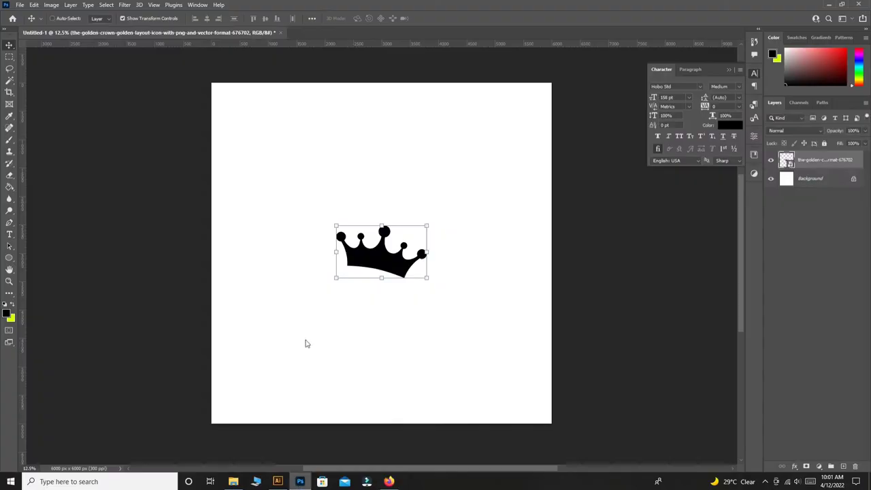
key("ctrl+v")
left_click_drag(257, 259, 307, 259)
key("w")
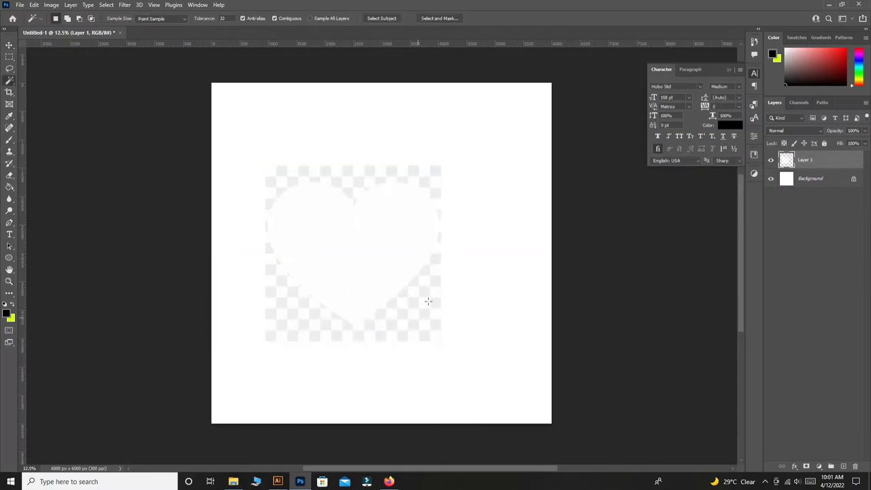
key("ctrl+i")
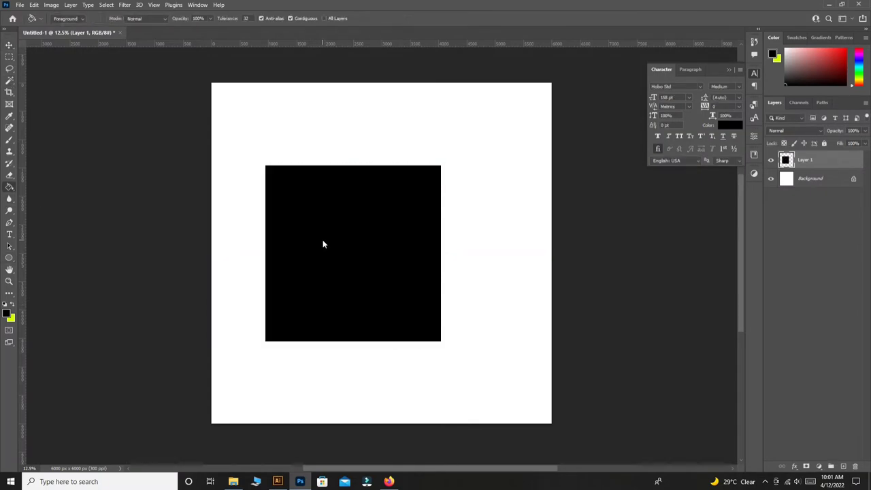
key("Delete")
Copy the cartoon heart into Photoshop and drag the black heart into Illustrator's Untitled-2
left_click(389, 482)
scroll(342, 294, "down", 5)
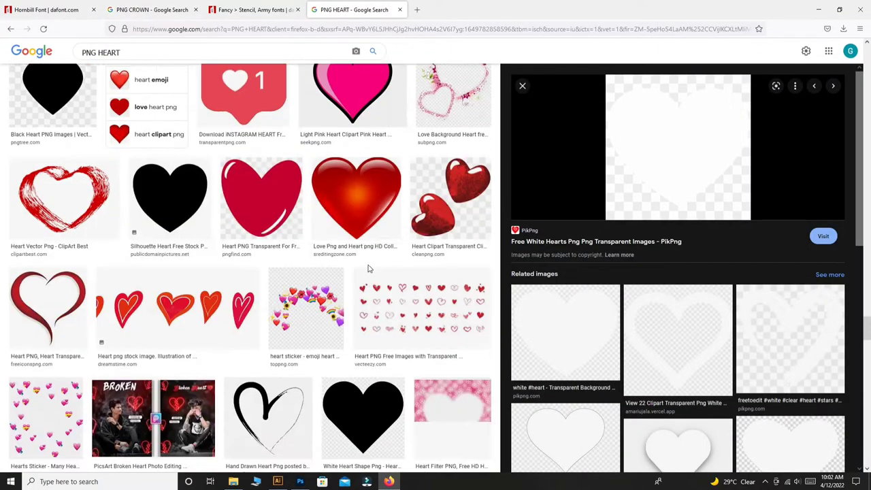
scroll(361, 272, "down", 5)
left_click(374, 250)
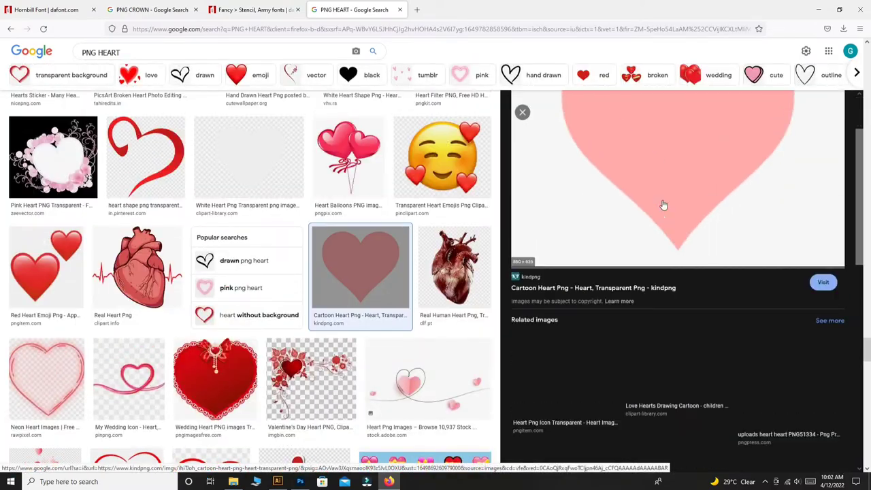
right_click(648, 211)
key("alt+Tab")
key("ctrl+v")
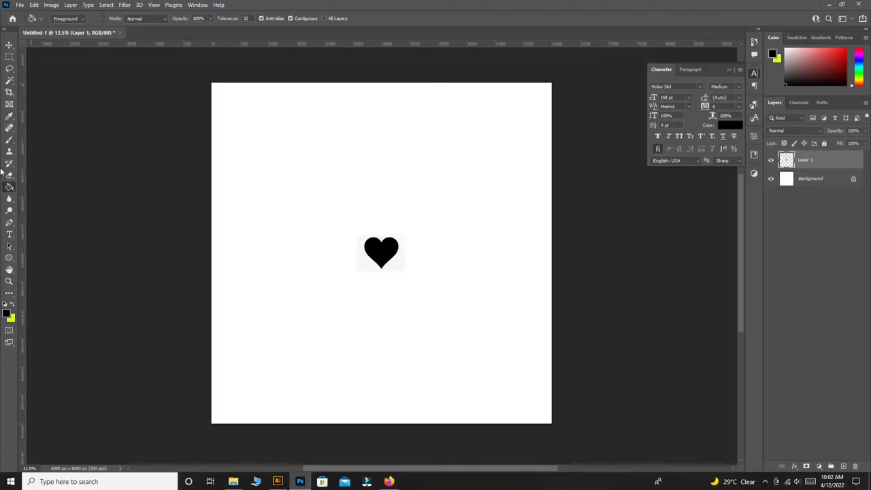
mouse_move(381, 252)
left_mouse_down()
mouse_move(367, 383)
mouse_move(179, 48)
mouse_move(428, 175)
mouse_move(410, 230)
left_mouse_up()
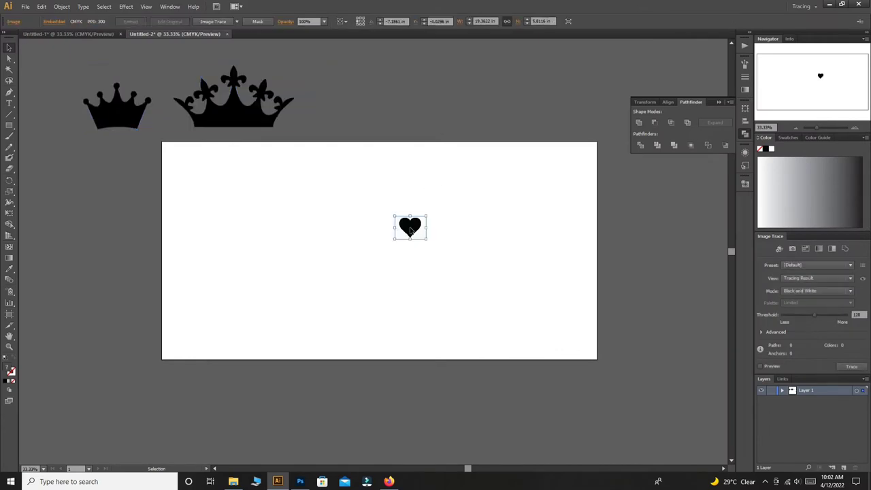
Image Trace the heart into vector paths and bring it into the Untitled-1 SP document
left_click(217, 22)
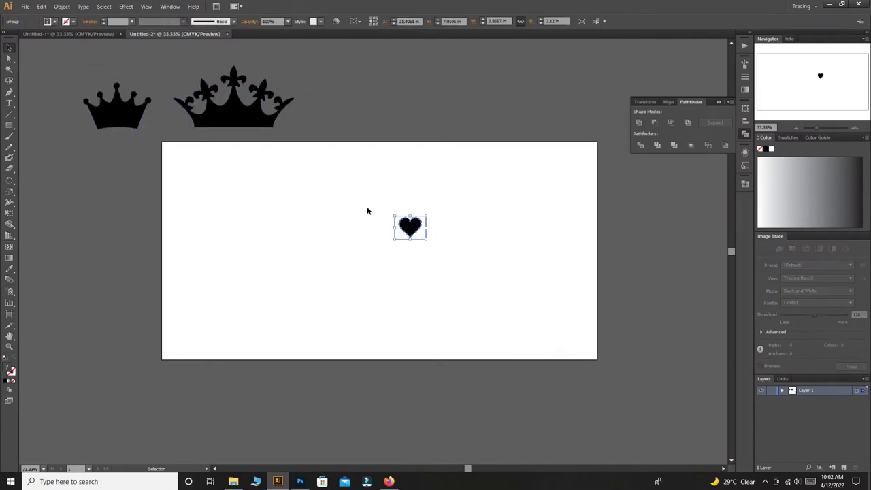
right_click(420, 233)
left_click(375, 327)
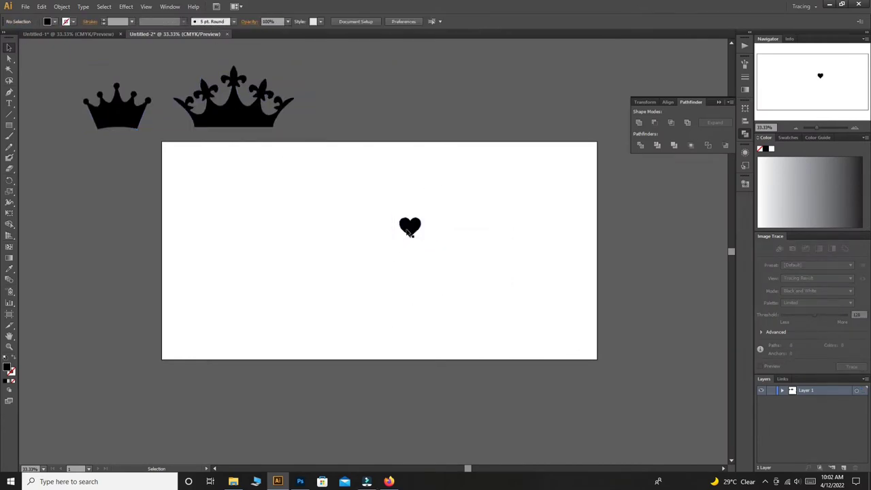
left_click_drag(227, 94, 97, 42)
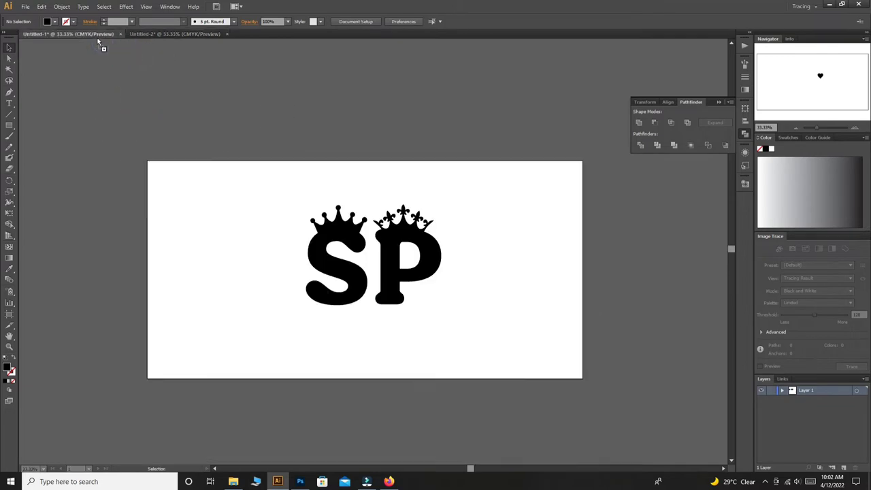
scroll(376, 324, "up", 4)
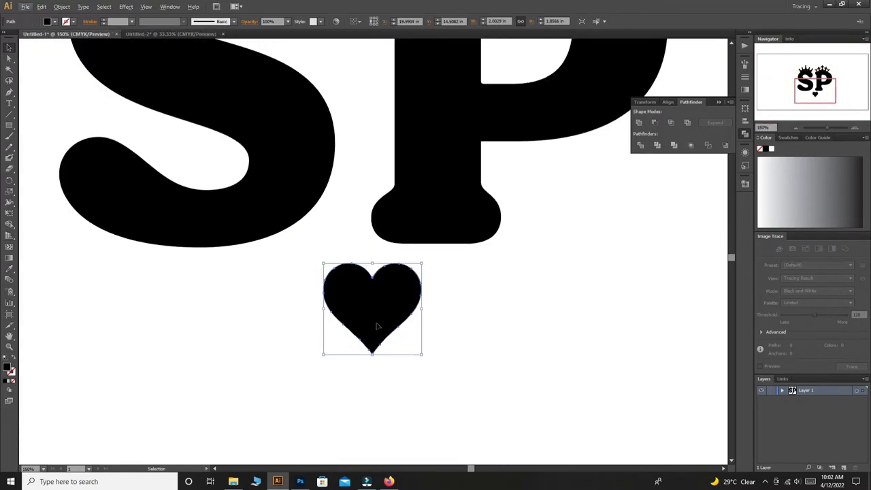
Stretch the traced heart below SP to about 2.29 in wide and lengthen its bottom point
left_click(422, 310)
left_click_drag(422, 309, 437, 310)
left_click(443, 331)
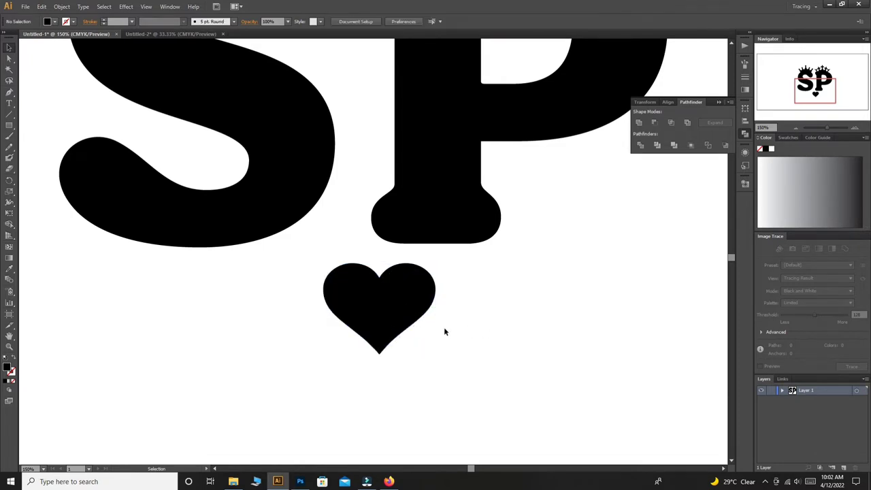
left_click(365, 316)
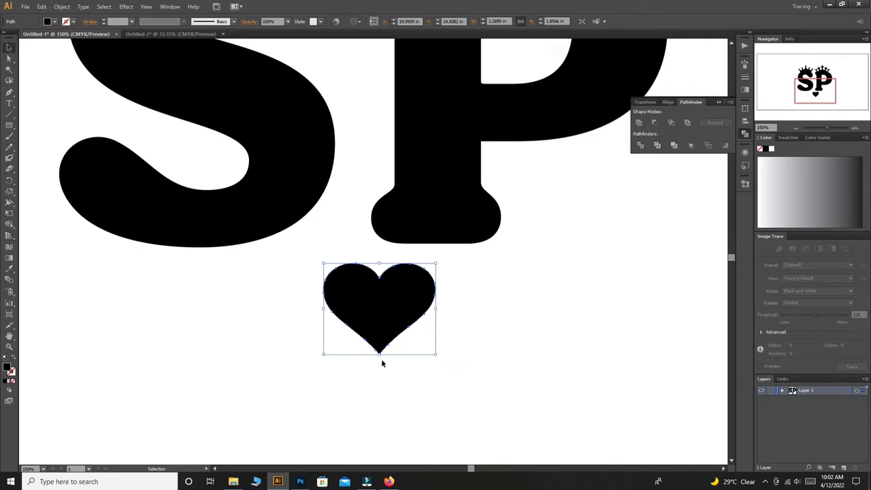
left_click_drag(380, 355, 380, 361)
left_click(498, 342)
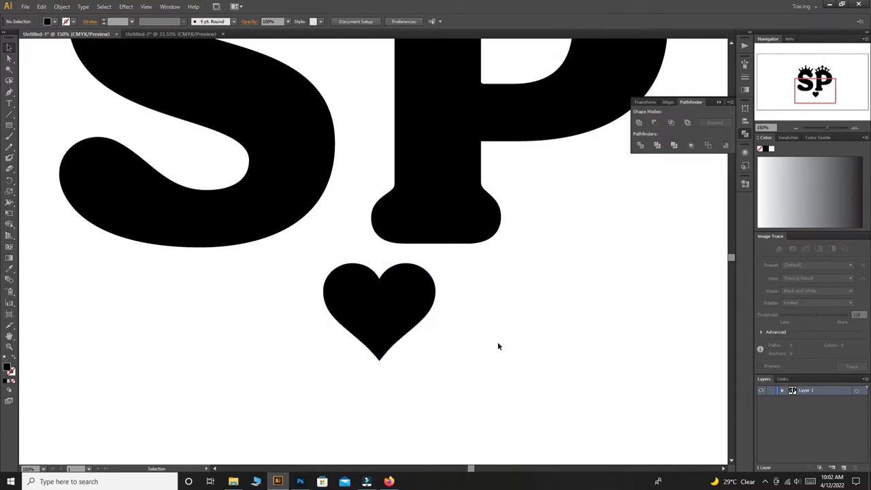
scroll(336, 358, "down", 1)
scroll(422, 344, "up", 2)
Nudge the P and its crown slightly right and add a second heart copy
scroll(395, 343, "down", 2)
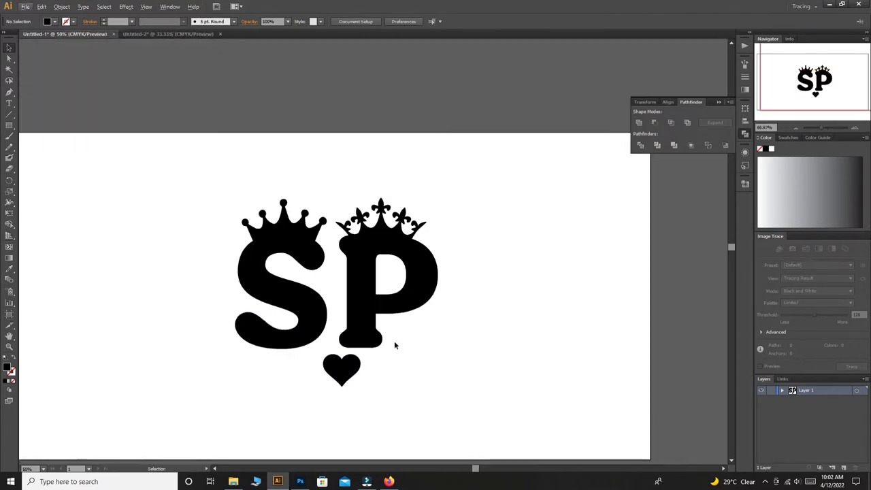
mouse_move(369, 336)
left_mouse_down()
mouse_move(388, 335)
mouse_move(342, 336)
left_mouse_up()
left_click(521, 343)
key("ctrl+1")
key("ctrl+z")
key("ctrl+z")
key("ctrl+z")
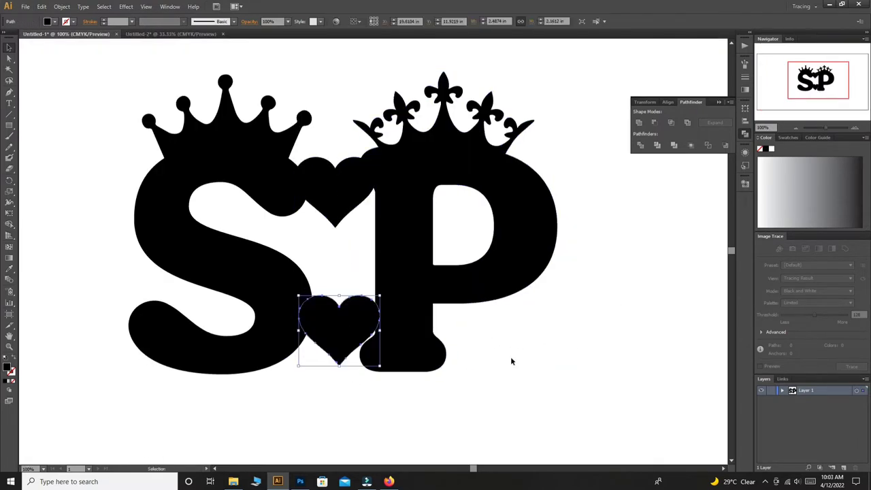
Scale the whole SP monogram down slightly and select the spare left heart
key("ctrl+minus")
left_click_drag(350, 225, 97, 291)
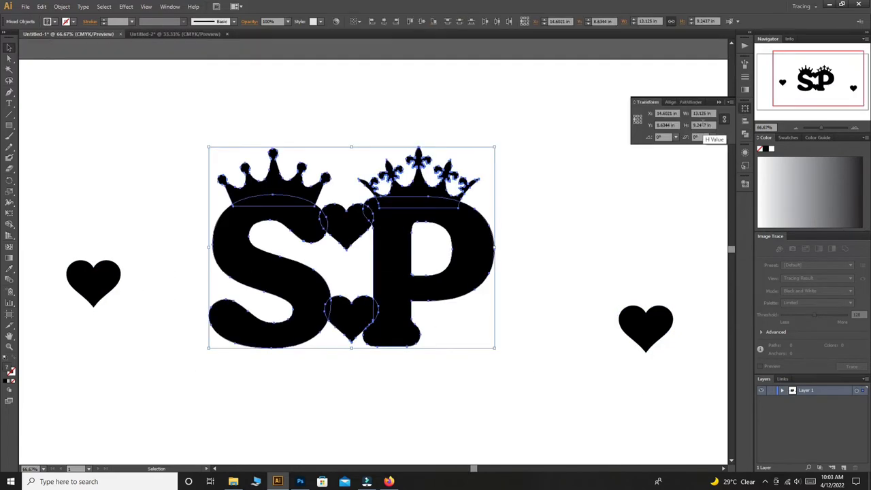
key("Return")
left_click(93, 282)
Make the left heart white and fill both junction hearts with three small white hearts
left_click(9, 371)
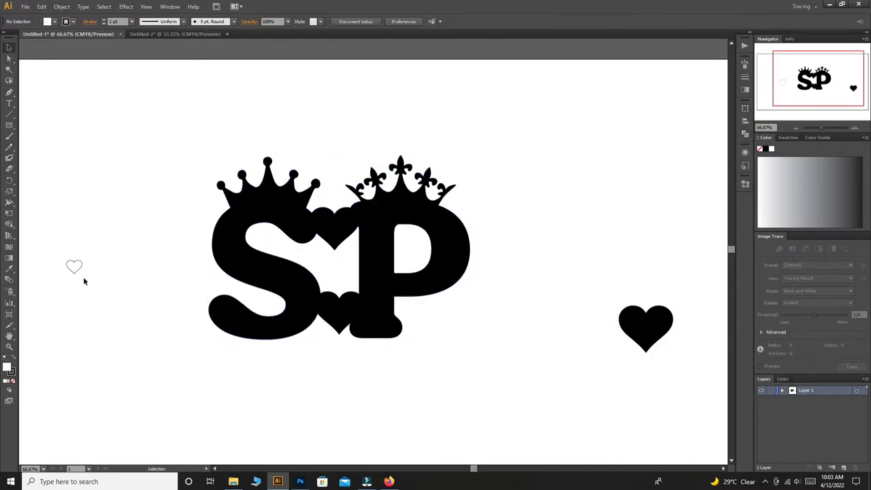
mouse_move(83, 281)
left_mouse_down()
mouse_move(326, 222)
mouse_move(366, 289)
mouse_move(329, 240)
mouse_move(359, 282)
left_mouse_up()
scroll(326, 222, "up", 4)
key("ctrl+1")
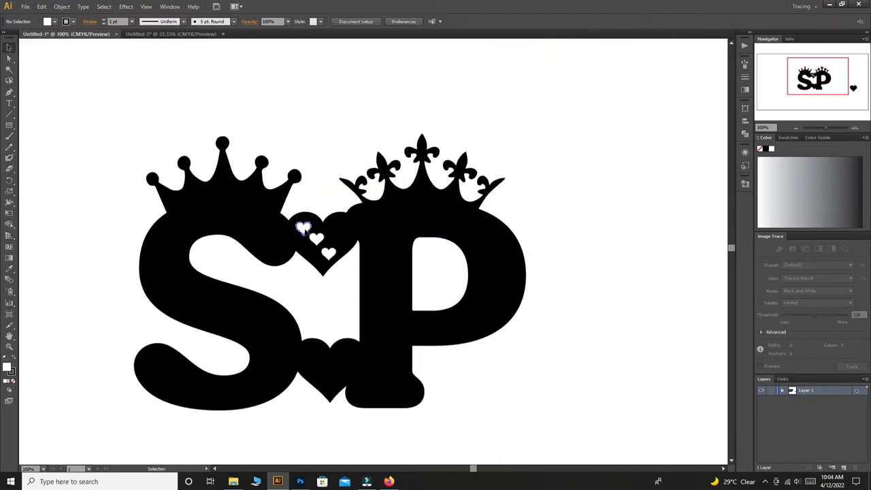
left_click_drag(303, 228, 310, 352)
scroll(335, 428, "up", 3)
scroll(385, 440, "down", 2)
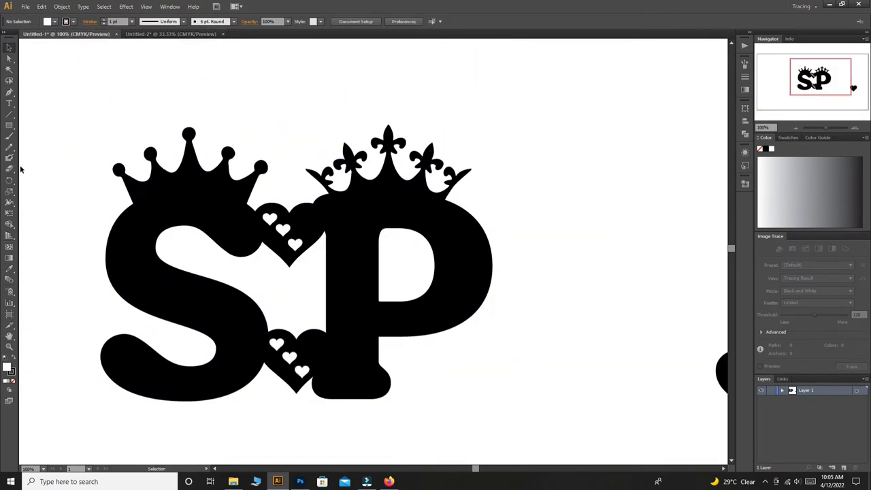
Add the text PRINCESS PRINCE and move it down toward the monogram
scroll(329, 69, "up", 1)
type("PRINC")
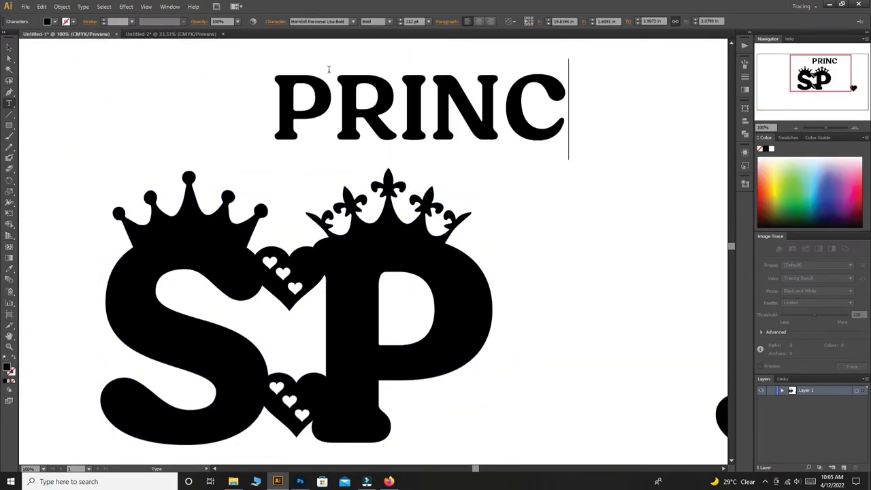
type("ESS PRINCE")
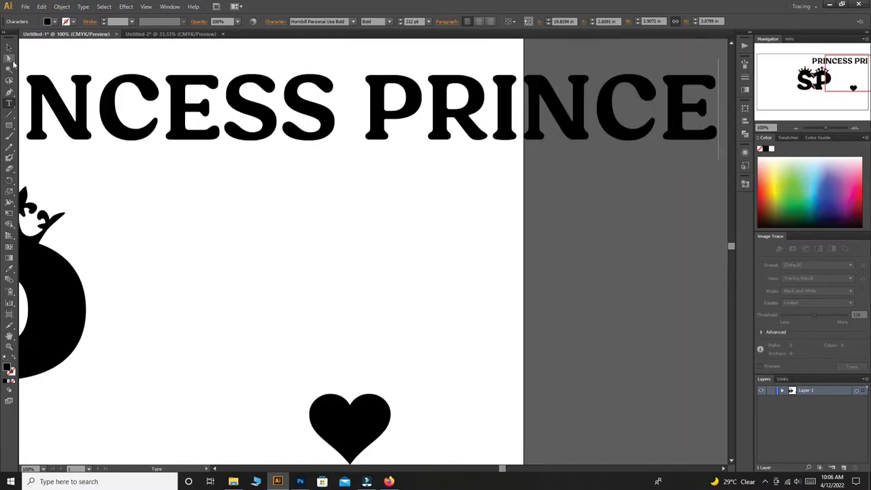
key("Escape")
key("ctrl+0")
key("ctrl+equal")
key("ctrl+equal")
left_click_drag(417, 269, 376, 306)
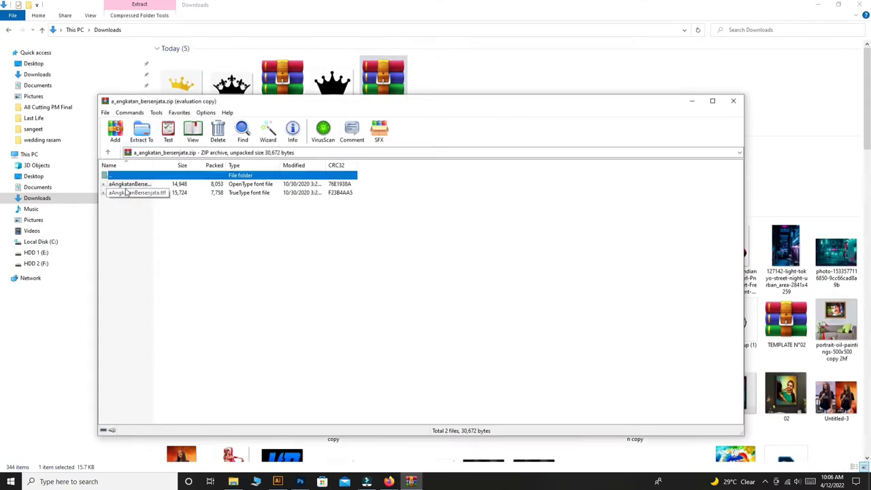
Try moving the PRINCESS PRINCE text higher above the crowns, then undo the move
scroll(330, 22, "up", 2)
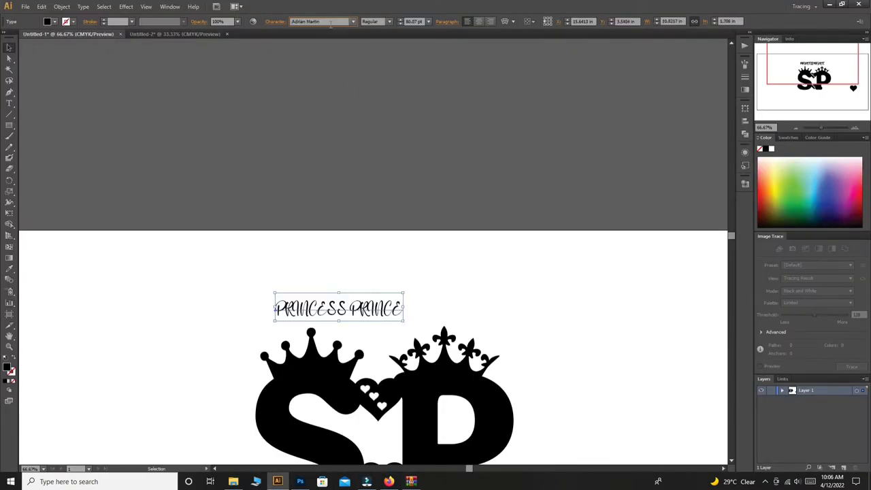
scroll(330, 22, "up", 1)
scroll(330, 22, "up", 1)
scroll(331, 24, "up", 2)
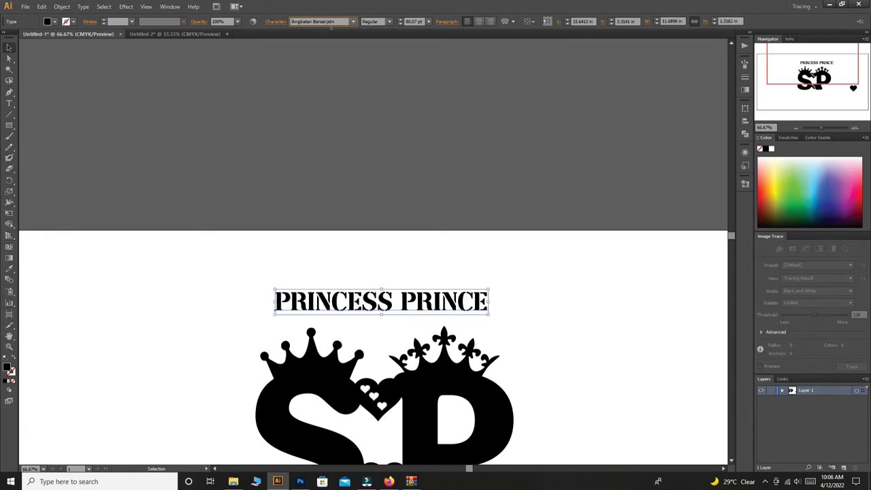
left_click(333, 230)
scroll(340, 252, "down", 1)
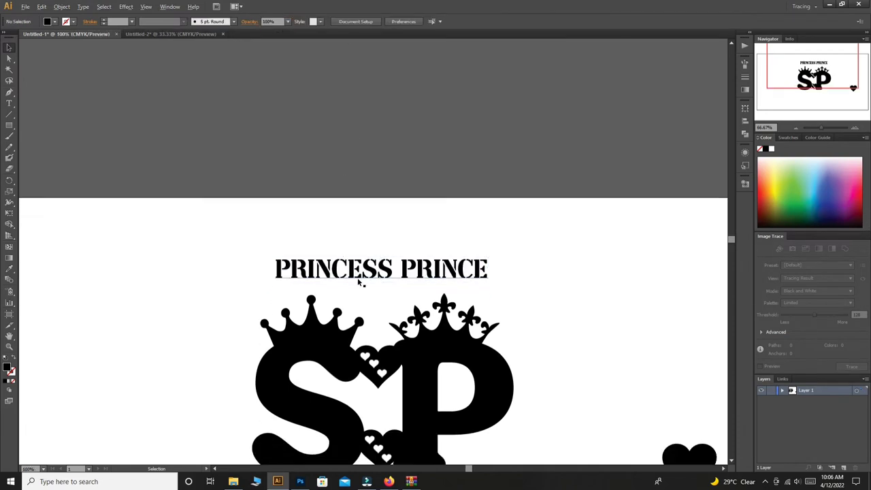
scroll(358, 282, "up", 3)
scroll(359, 279, "down", 3)
left_click(358, 269)
mouse_move(357, 269)
left_mouse_down()
mouse_move(341, 218)
mouse_move(355, 188)
left_mouse_up()
key("ctrl+z")
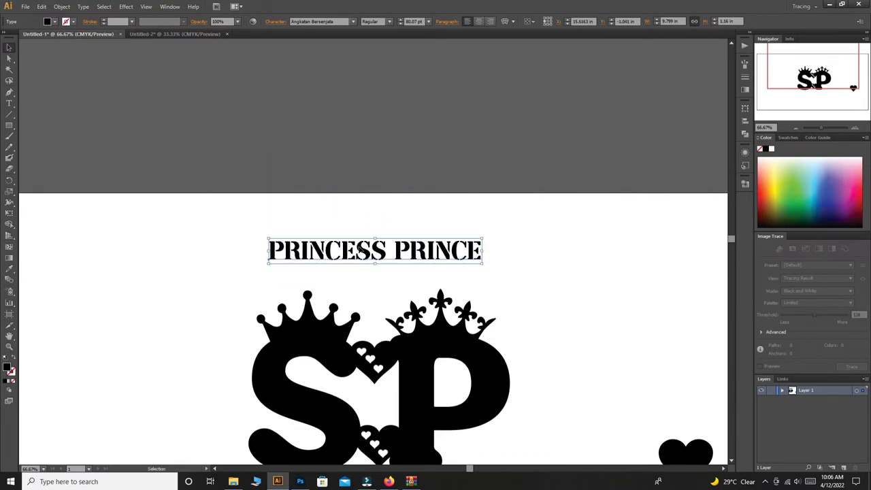
Convert the Angkatan Bersenjata PRINCESS PRINCE text into outline shapes
right_click(349, 250)
left_click(405, 317)
left_click(556, 272)
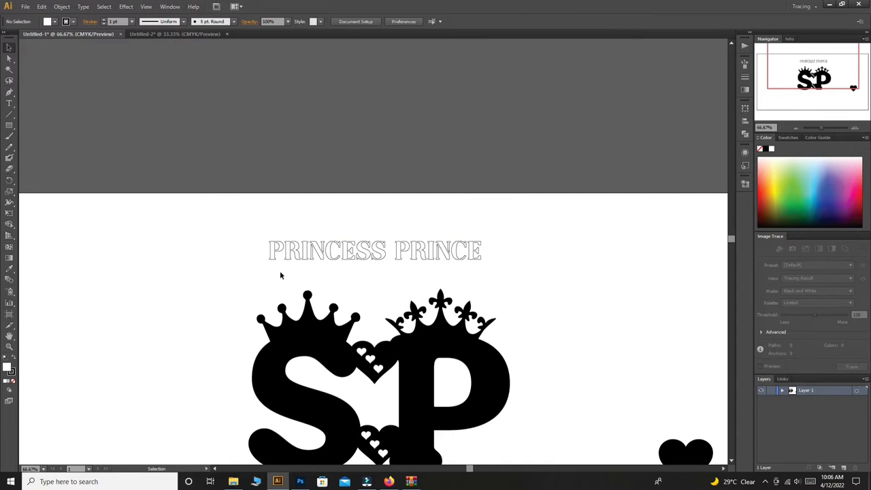
scroll(280, 271, "up", 2)
Ungroup the outlined PRINCESS PRINCE words into separate pieces
left_click(263, 224)
right_click(264, 222)
left_click(278, 276)
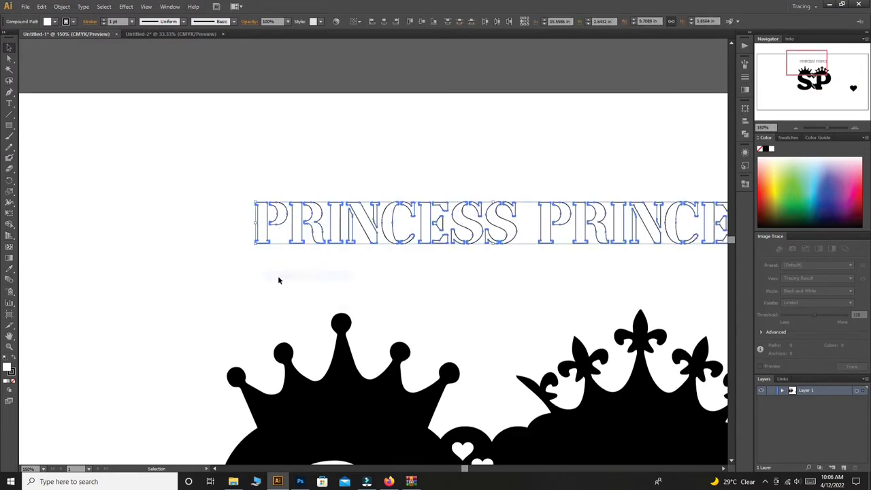
scroll(278, 279, "down", 2)
left_click_drag(282, 288, 272, 211)
left_click(280, 154)
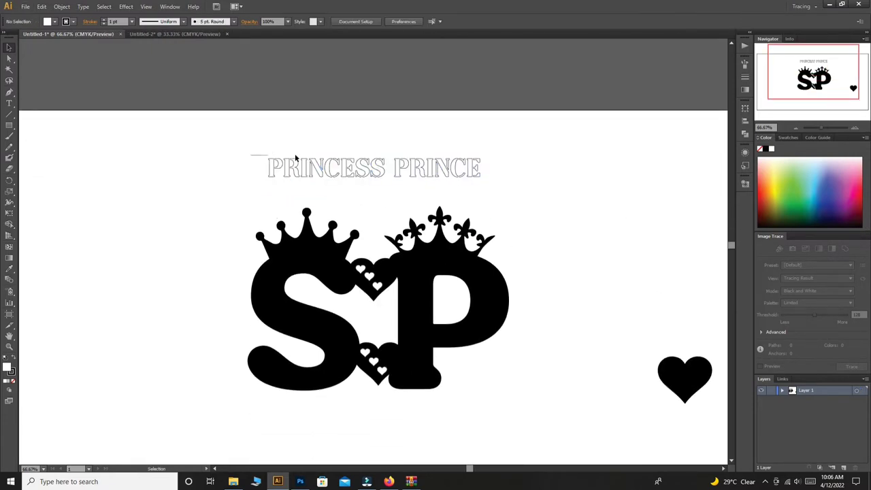
Move PRINCE into the left S crown and PRINCESS onto the right P crown
left_click_drag(385, 191, 384, 191)
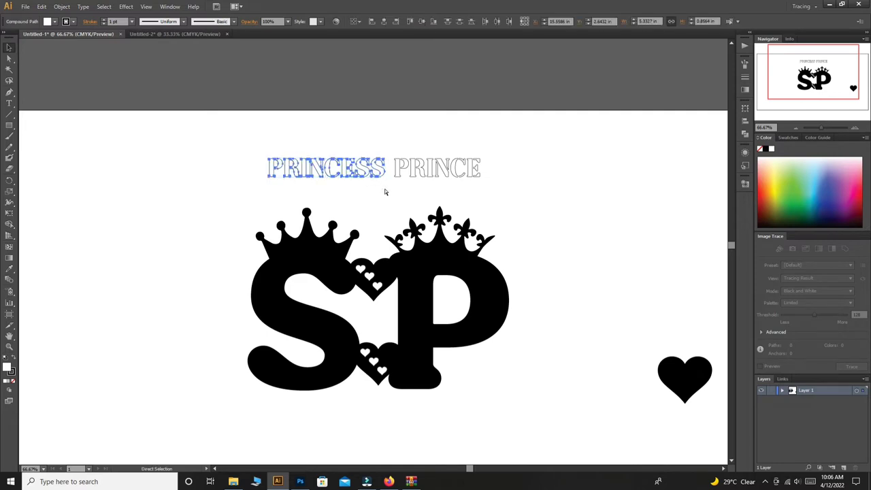
right_click(399, 170)
key("Escape")
scroll(333, 243, "down", 2)
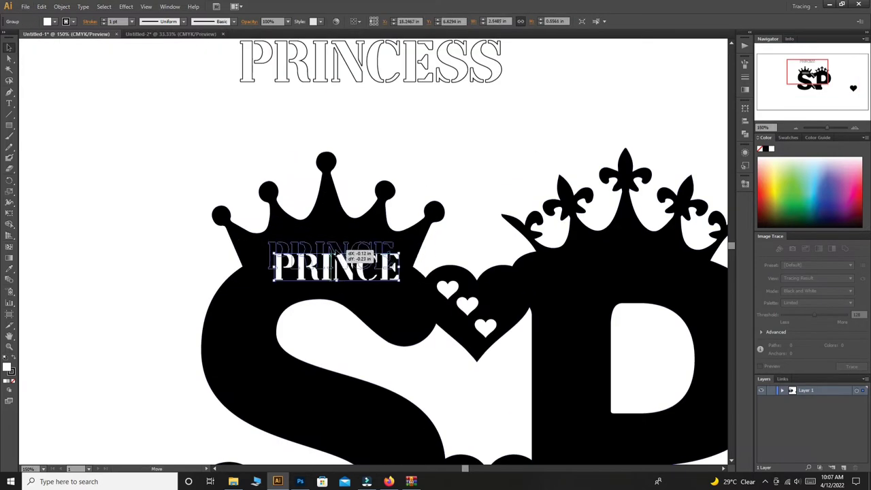
left_click_drag(327, 129, 226, 171)
left_click(272, 113)
mouse_move(409, 114)
left_mouse_down()
mouse_move(249, 113)
mouse_move(555, 302)
mouse_move(545, 323)
left_mouse_up()
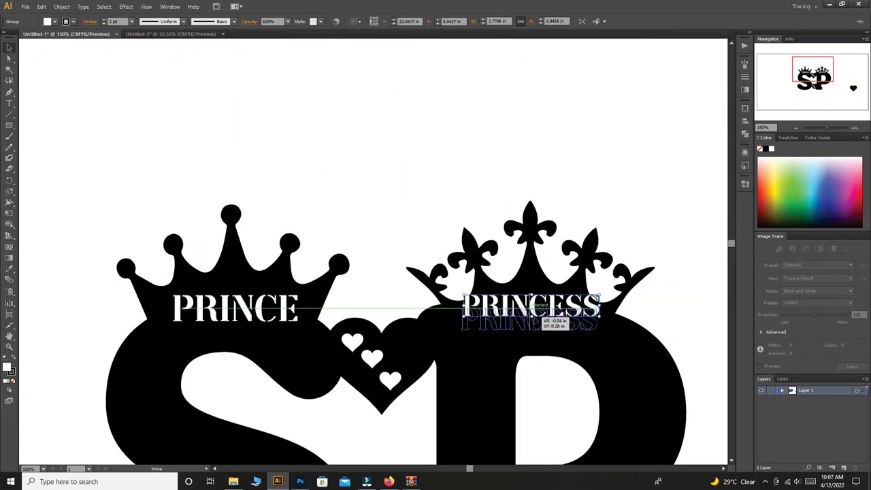
Resize PRINCE to fit the left crown and check PRINCESS's placement
left_click(259, 309)
scroll(258, 308, "down", 1)
scroll(279, 319, "up", 2)
left_click_drag(335, 237, 337, 237)
scroll(337, 237, "down", 3)
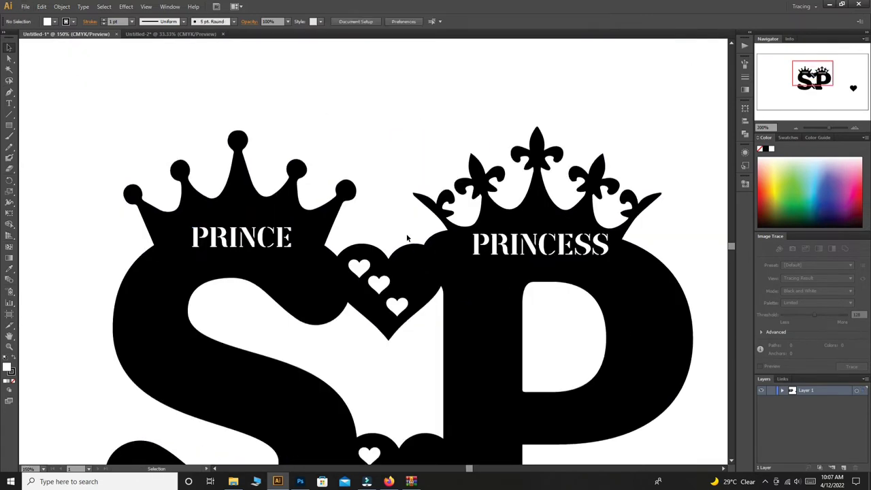
left_click(515, 247)
scroll(515, 247, "up", 2)
scroll(422, 320, "down", 1)
left_click(49, 263)
Type SACHIN PRERANA above the monogram in 212 pt Angkatan Bersenjata stencil type
scroll(24, 284, "down", 1)
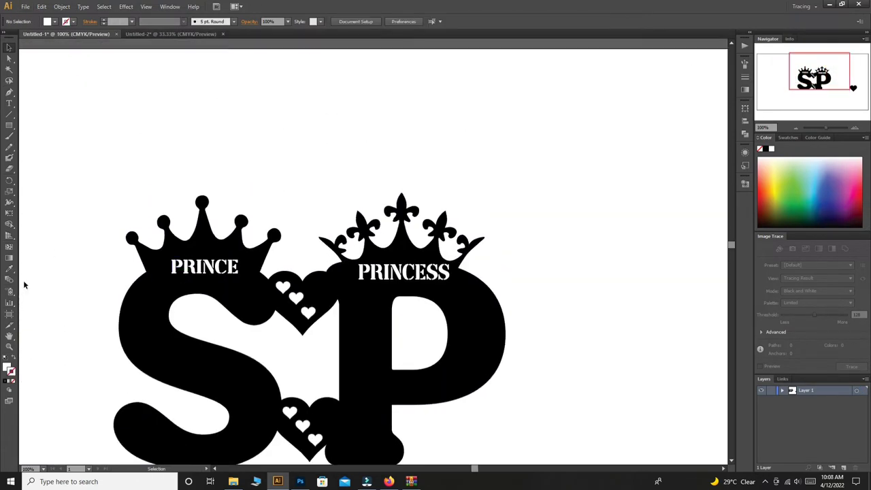
left_click(9, 103)
left_click(236, 112)
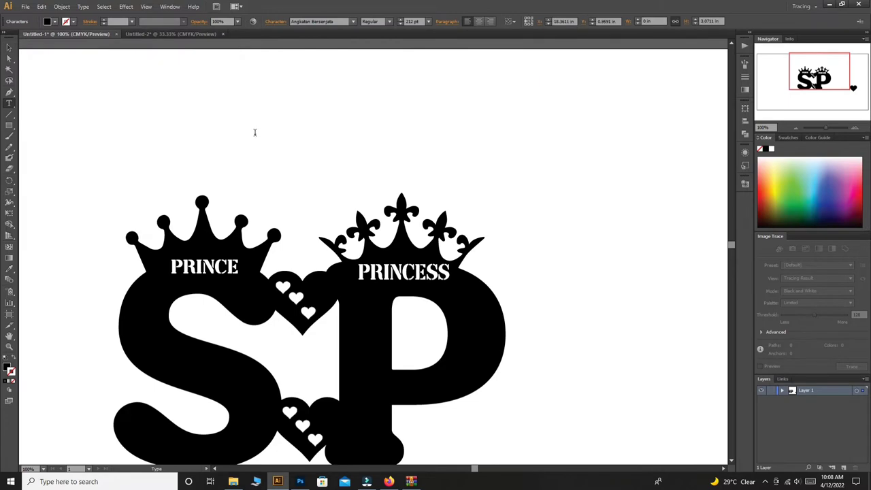
type("SA")
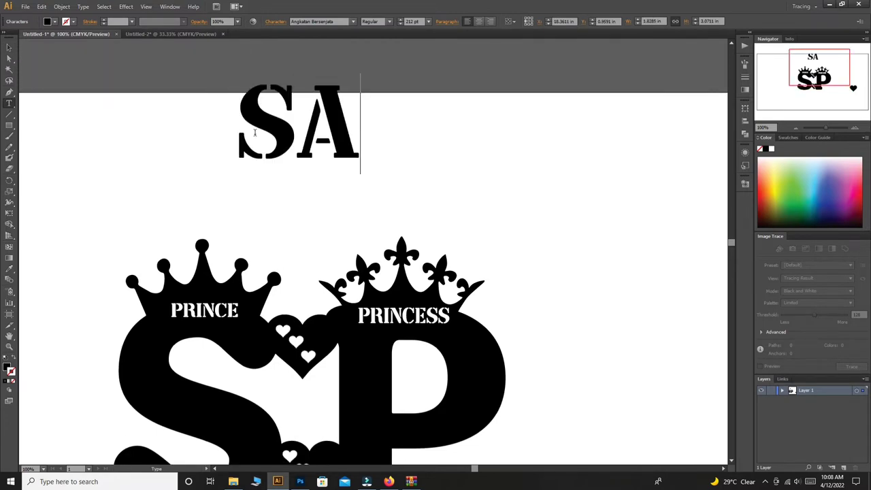
type("CHI")
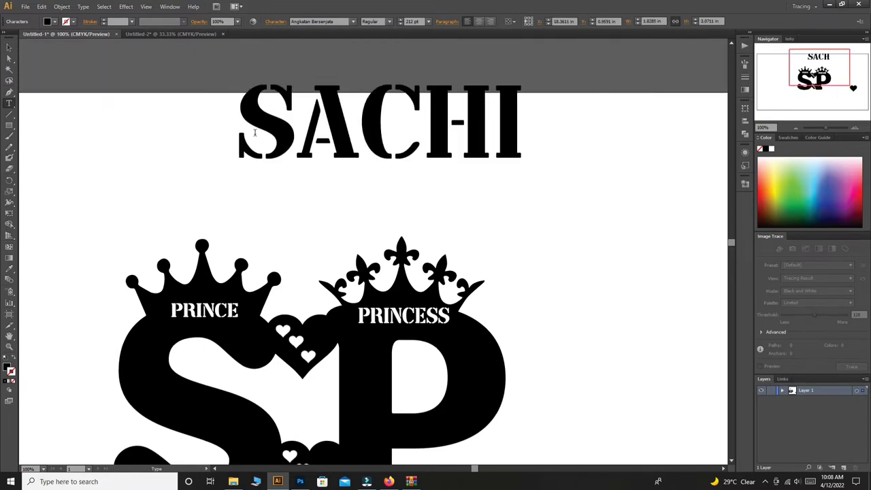
type("N")
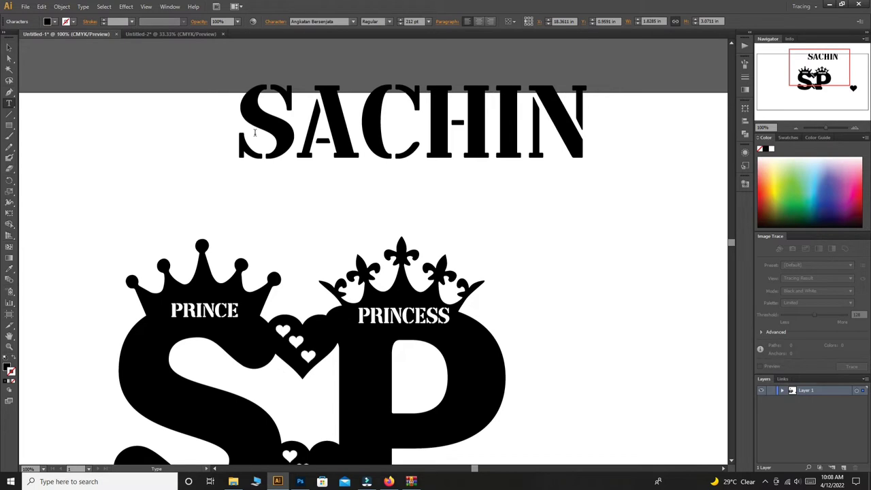
type(" PRE")
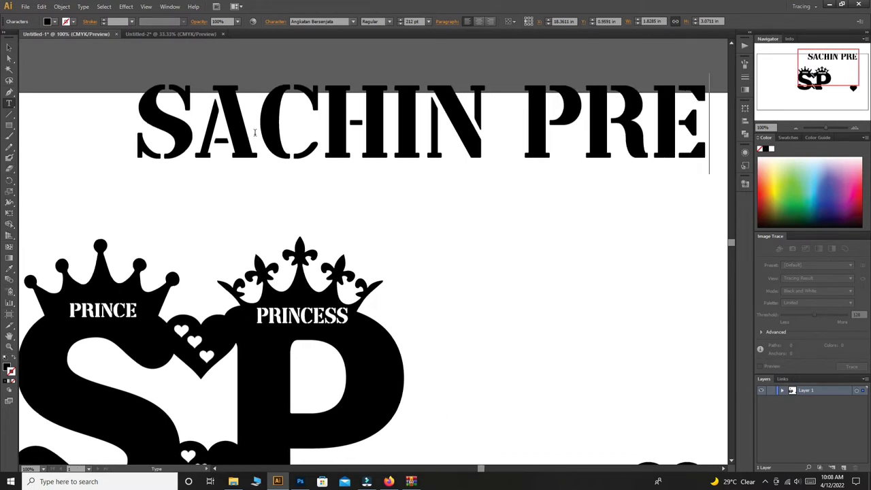
type("RA")
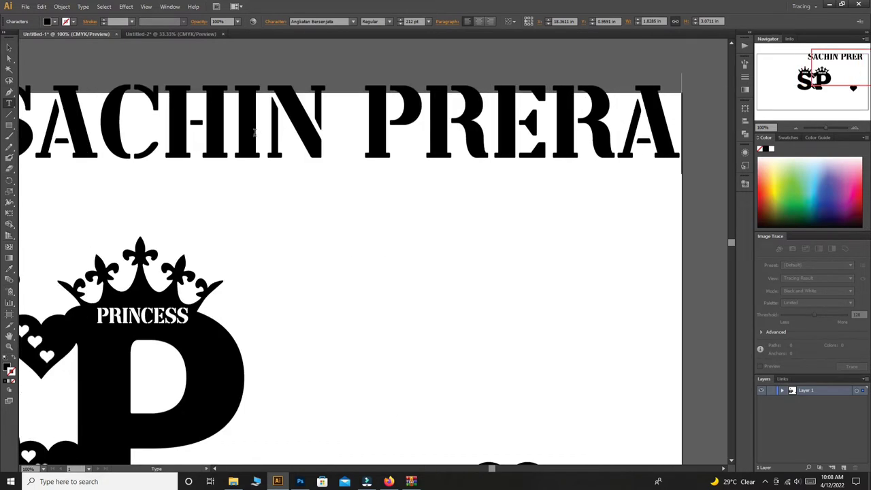
type("NA")
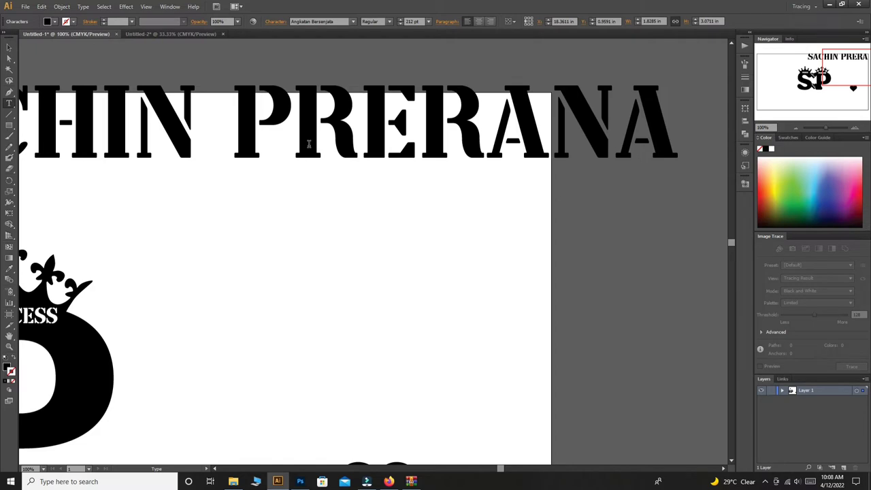
left_click(8, 47)
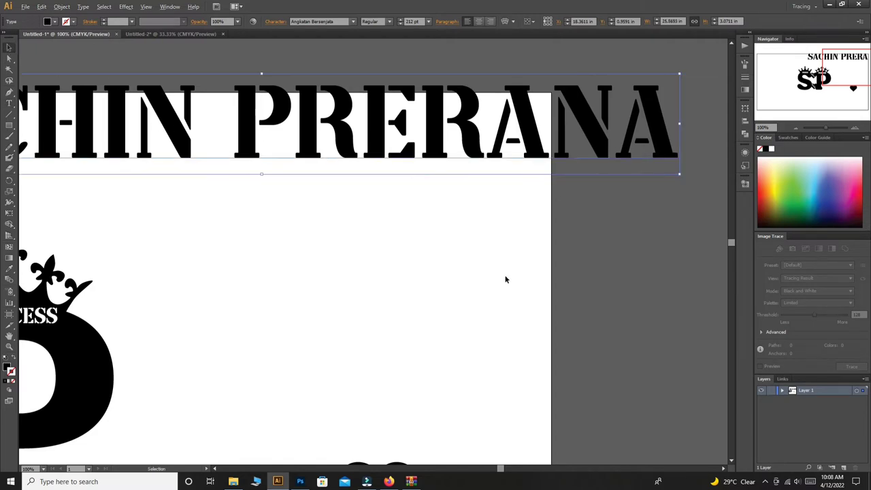
Shrink the SACHIN PRERANA text and convert it into outlines
scroll(505, 279, "down", 2)
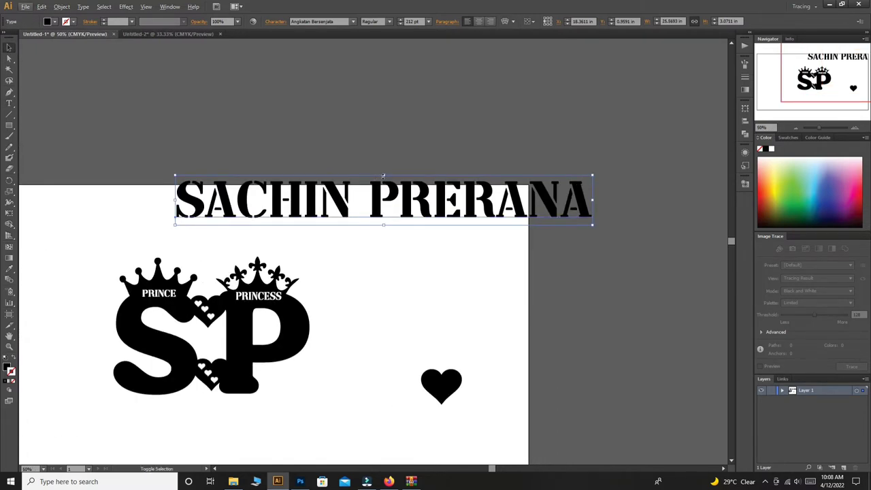
mouse_move(383, 176)
left_mouse_down()
mouse_move(383, 211)
mouse_move(229, 243)
mouse_move(368, 139)
left_mouse_up()
scroll(202, 259, "up", 2)
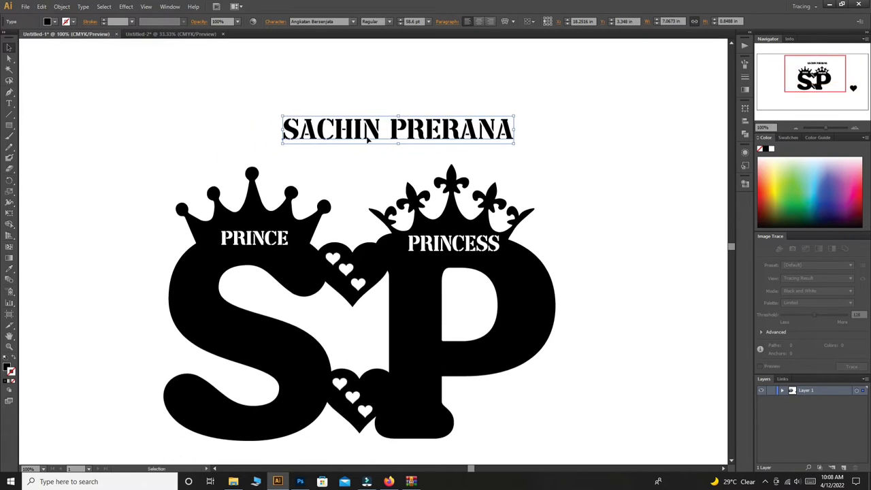
right_click(373, 130)
left_click(400, 189)
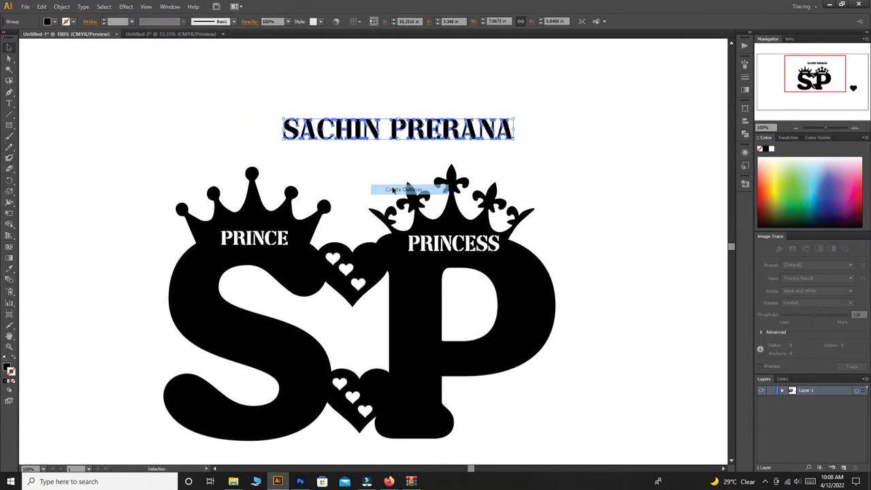
left_click(323, 185)
Ungroup the name letters and make them white with no stroke
left_click(322, 135)
right_click(296, 130)
left_click(320, 176)
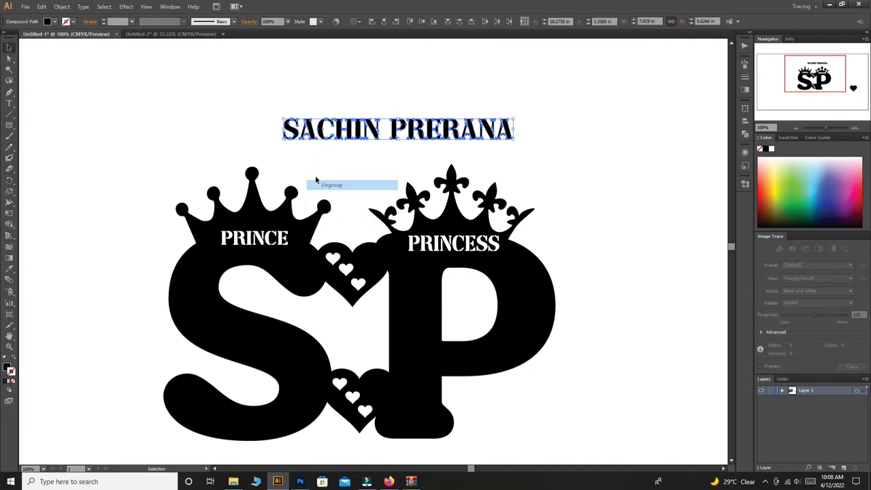
left_click(264, 126)
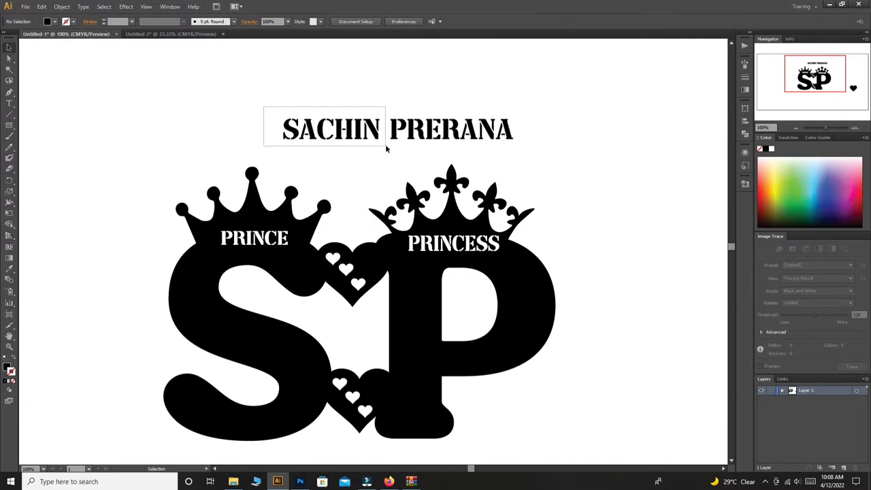
left_click_drag(524, 149, 524, 149)
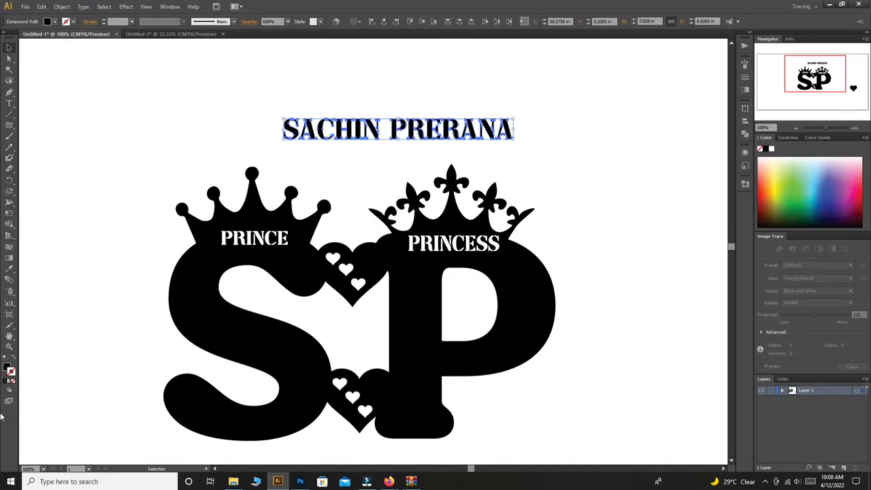
left_click(5, 359)
left_click(12, 383)
left_click(234, 158)
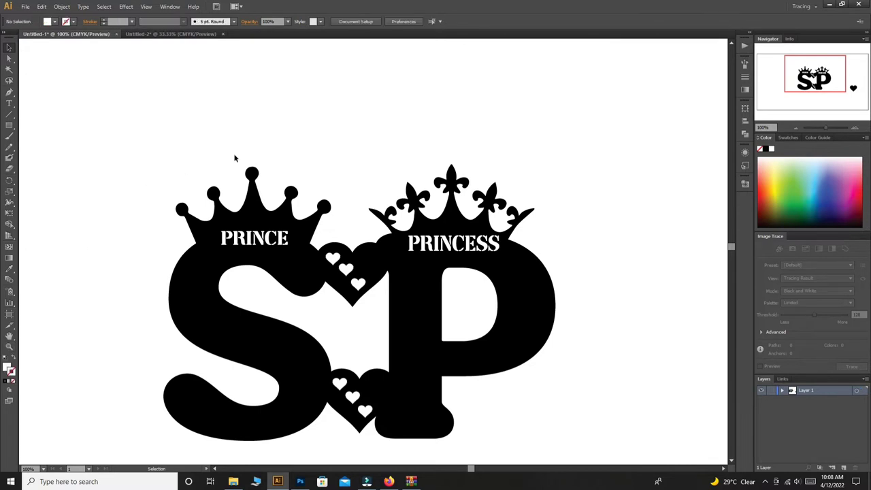
Stack the S, A and C of SACHIN down the big S
left_click_drag(287, 129, 195, 278)
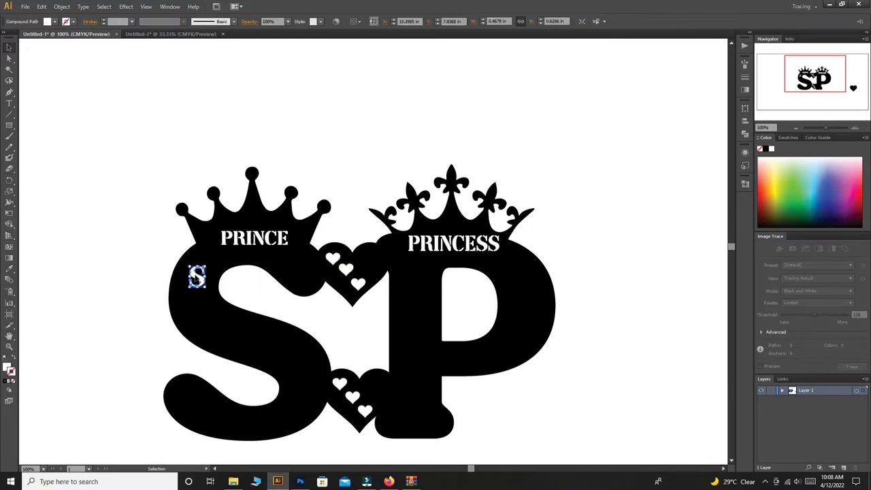
key("ctrl+minus")
mouse_move(422, 158)
left_mouse_down()
mouse_move(228, 189)
mouse_move(201, 300)
left_mouse_up()
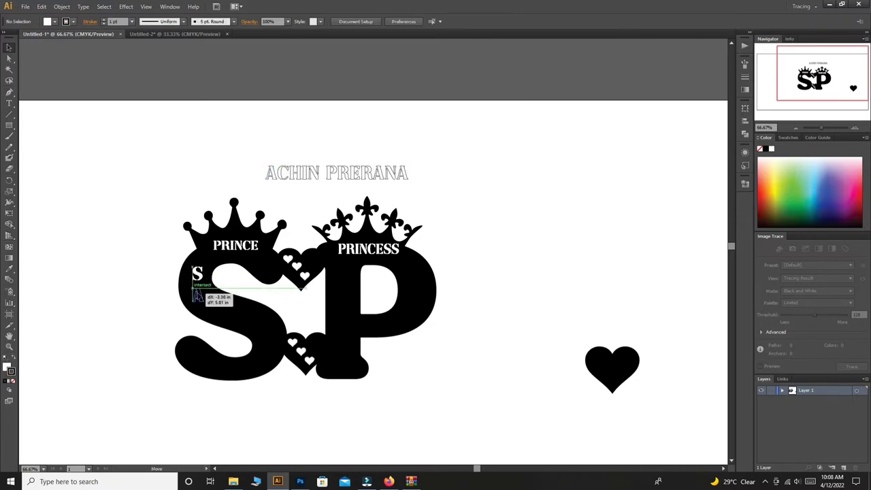
left_click_drag(284, 173, 221, 309)
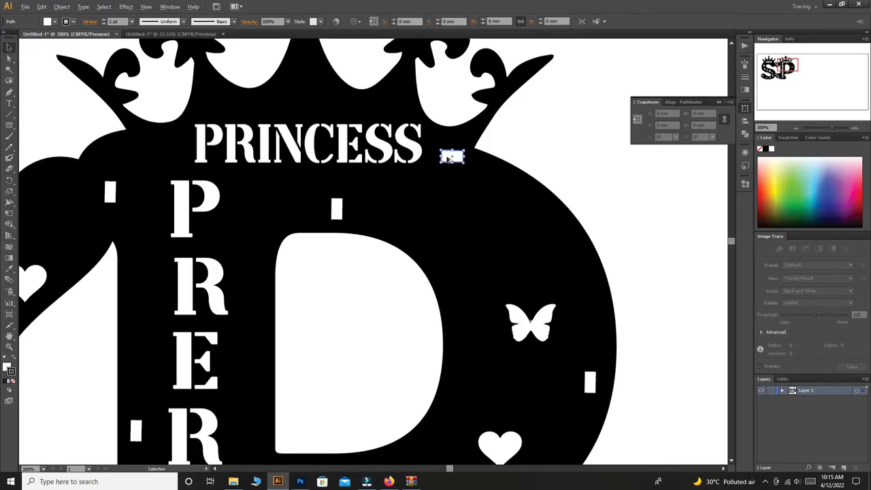
Place a duplicate of the entire SP monogram to the right of the original
key("ctrl+0")
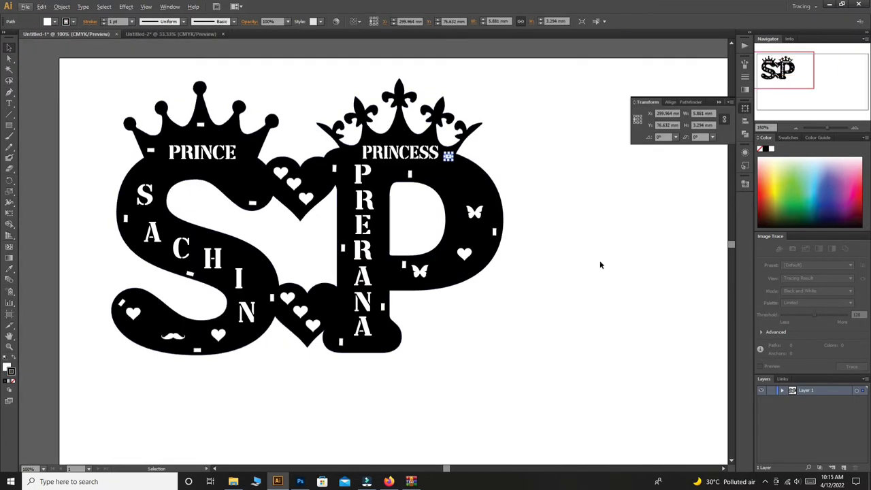
left_click(601, 263)
key("ctrl+minus")
key("ctrl+minus")
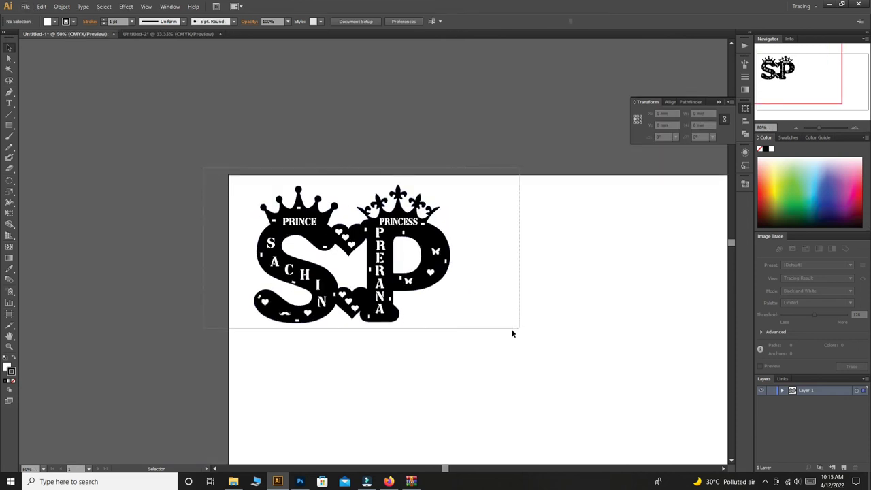
key("ctrl+a")
key("ctrl+minus")
mouse_move(216, 242)
left_mouse_down()
mouse_move(349, 248)
mouse_move(320, 243)
left_mouse_up()
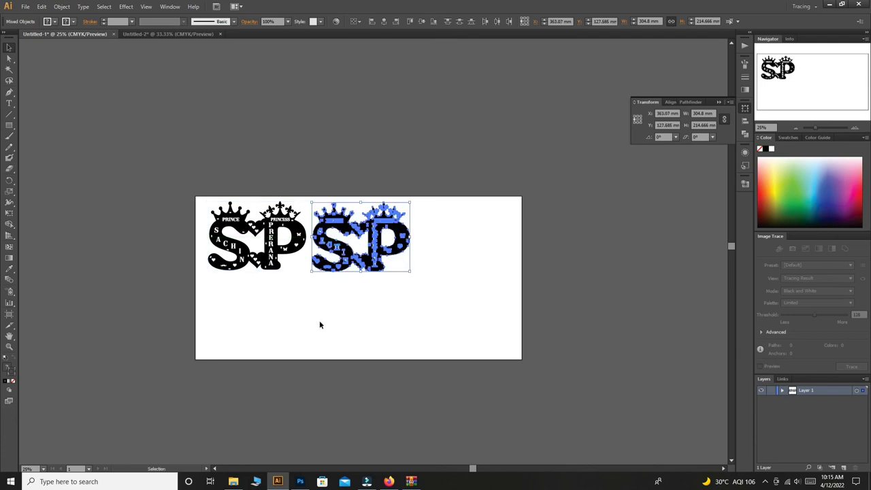
left_click(320, 325)
key("ctrl+plus")
key("ctrl+plus")
key("ctrl+plus")
Delete the SACHIN letters and small white hearts from the copy
left_click(321, 270)
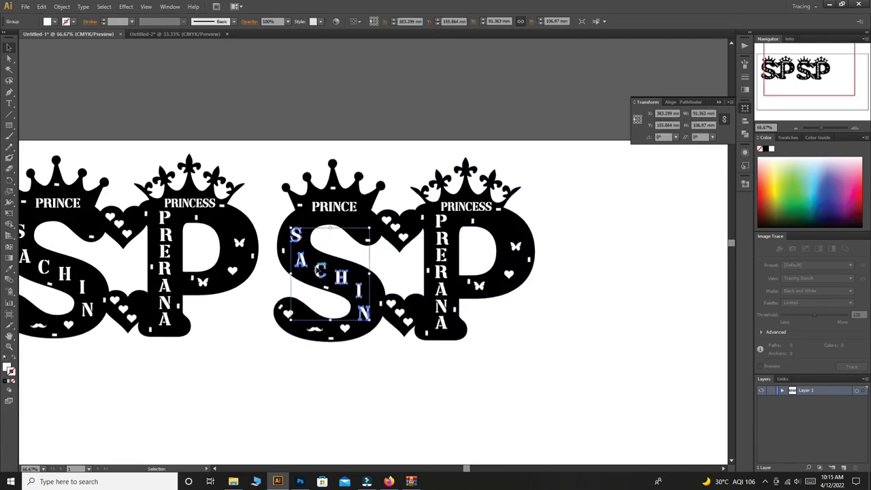
key("Delete")
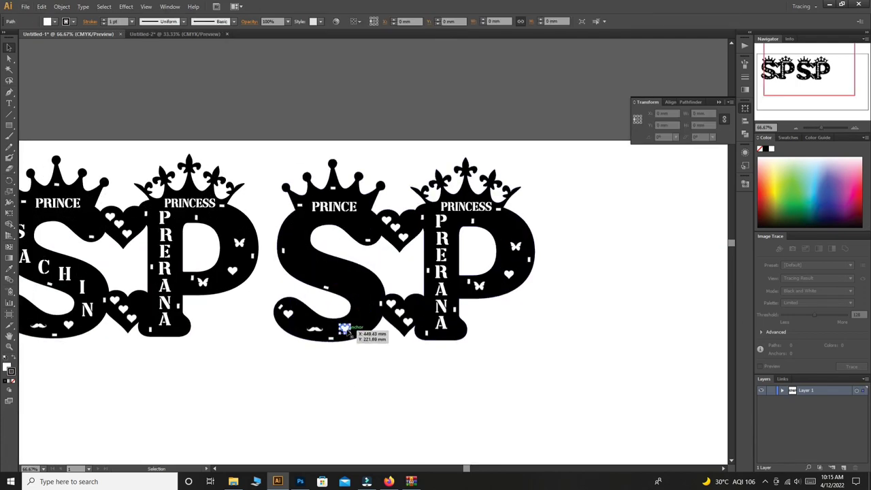
left_click(399, 308)
key("Delete")
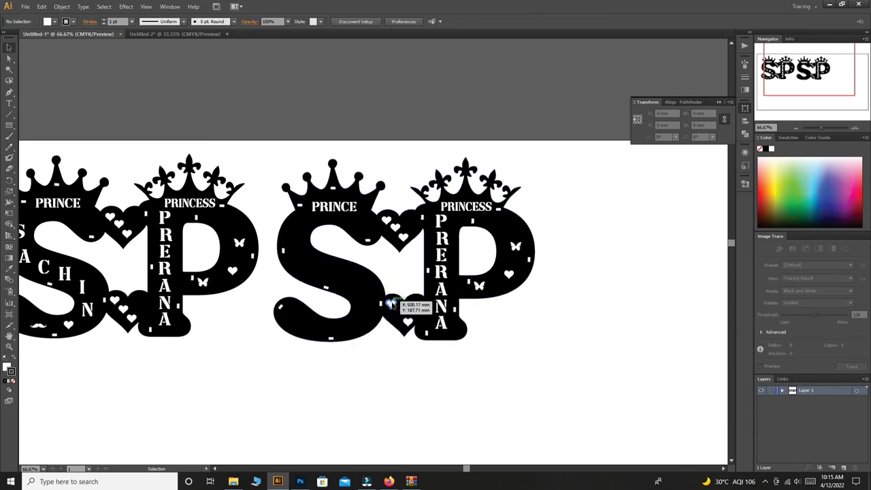
left_click(407, 322)
key("Delete")
Delete all the PRERANA letters from the copied P
left_click(442, 320)
key("Delete")
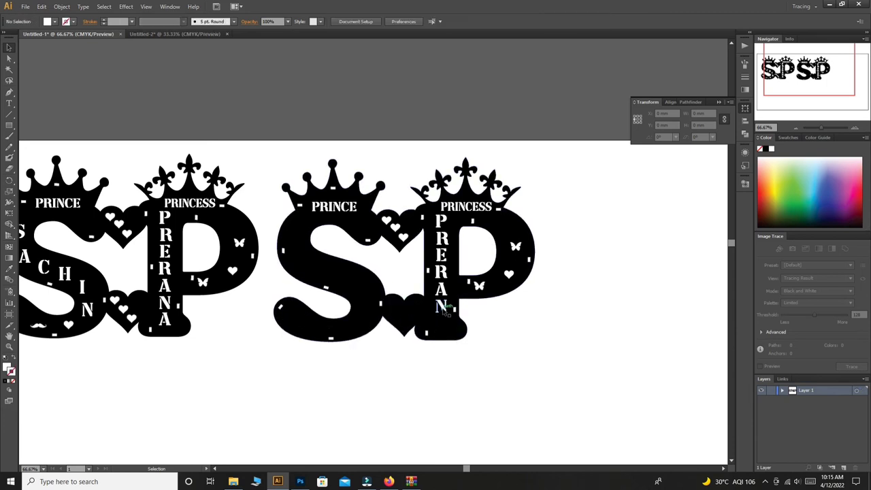
key("Delete")
left_click(442, 272)
key("Delete")
left_click(441, 255)
key("Delete")
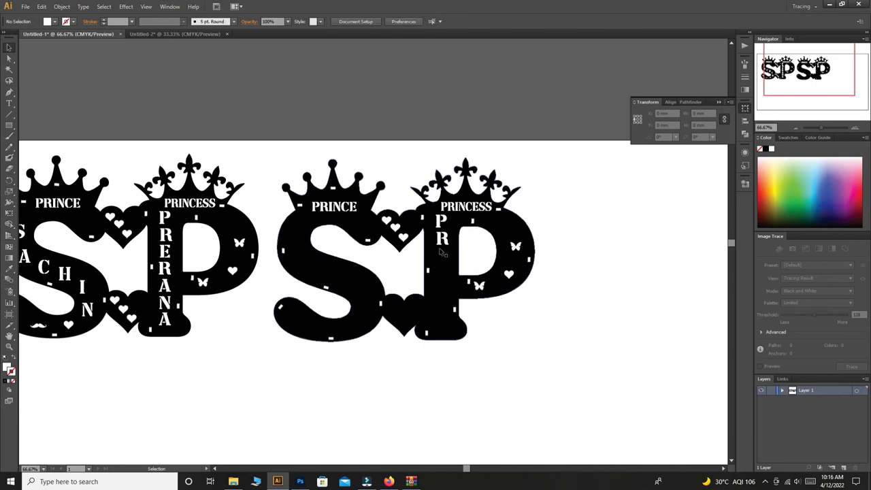
left_click(441, 238)
left_click(441, 221)
key("Delete")
Delete PRINCESS, PRINCE, both butterflies and the remaining mini-hearts from the copy
left_click(466, 206)
key("Delete")
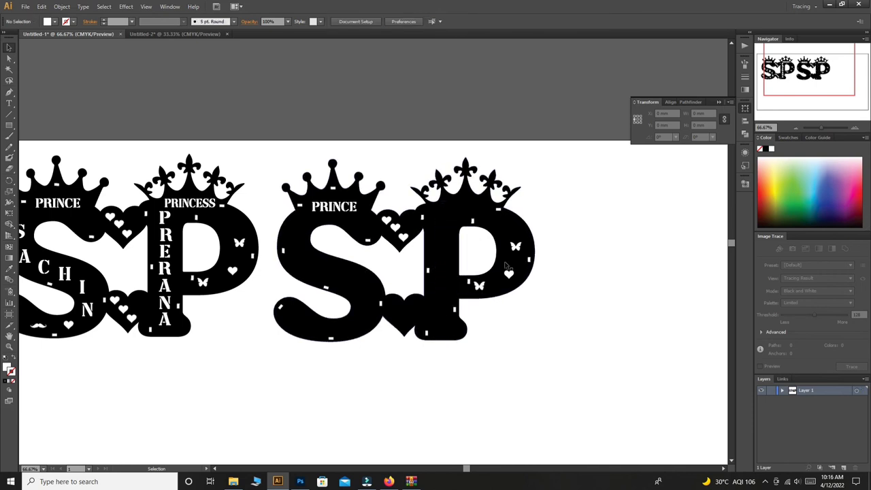
left_click(515, 246)
key("Delete")
left_click(508, 273)
key("Delete")
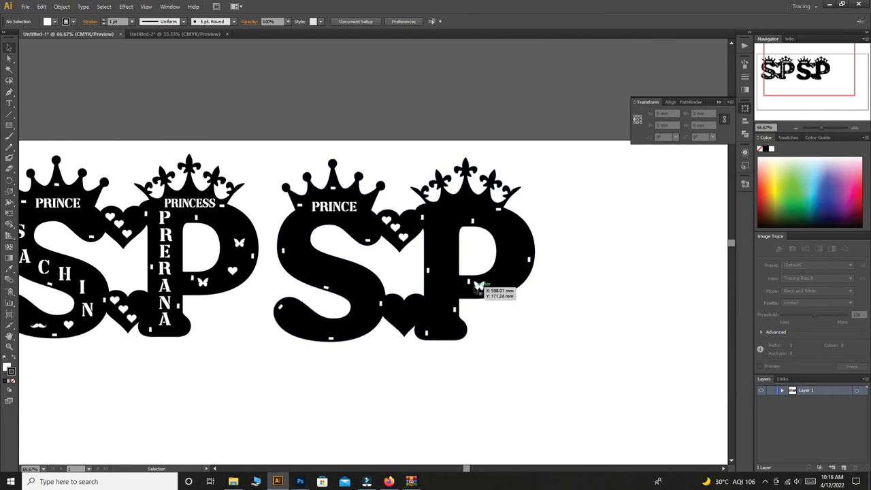
left_click(348, 206)
key("Delete")
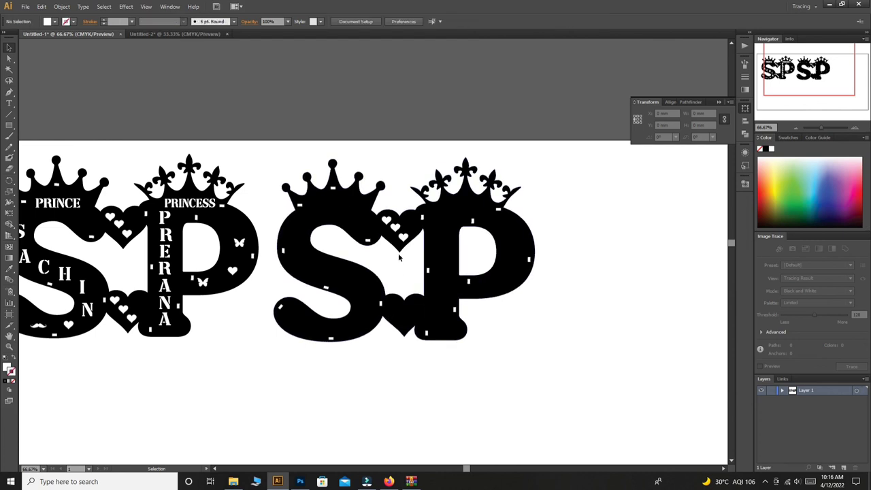
left_click(404, 239)
key("Delete")
left_click(389, 222)
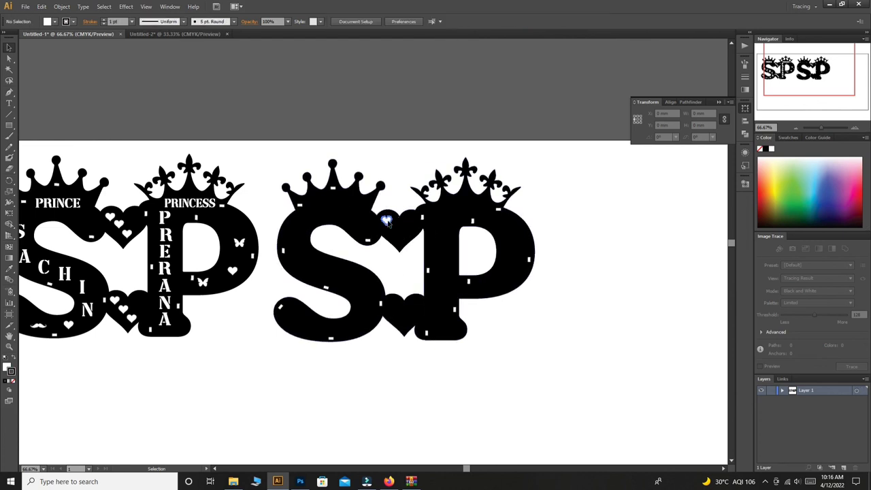
key("Delete")
Zoom in and Alt-drag a copy of a small white bridge rectangle to the left
scroll(386, 182, "down", 1)
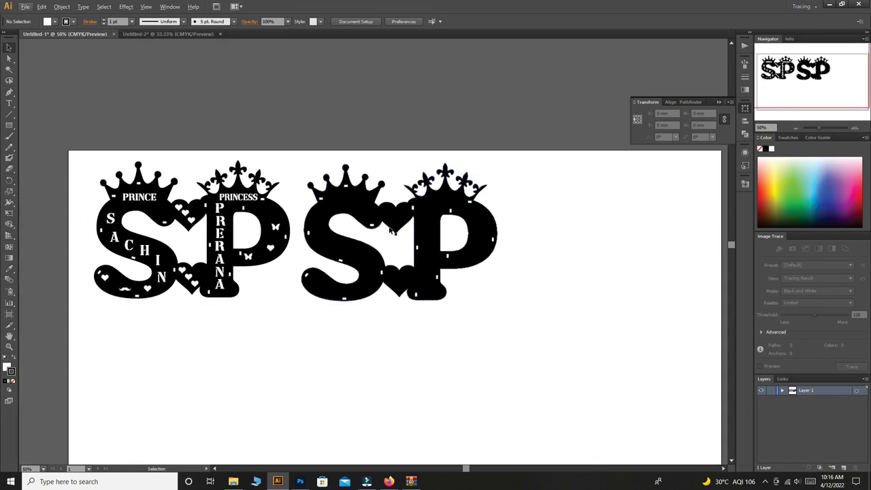
scroll(366, 323, "left", 2)
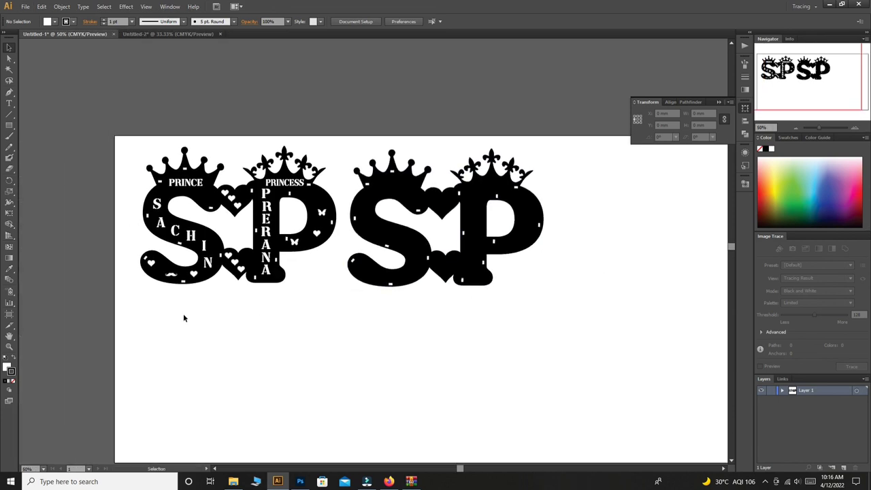
scroll(104, 276, "up", 3)
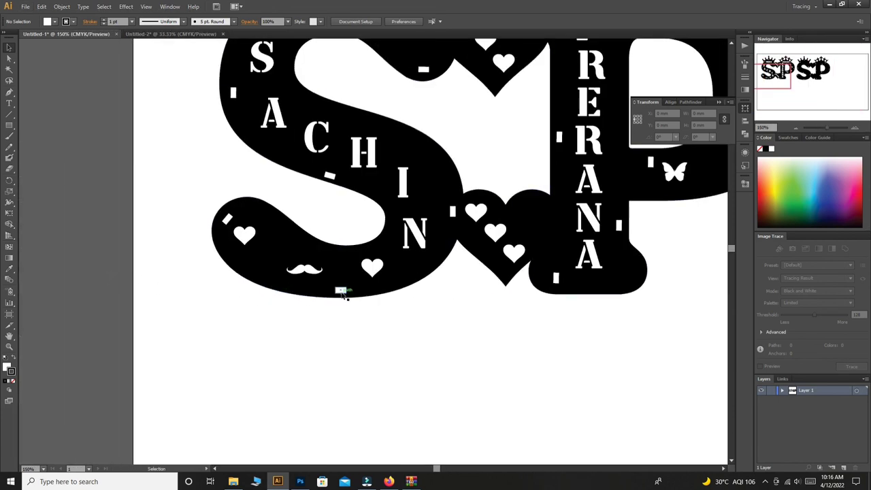
scroll(342, 294, "up", 3)
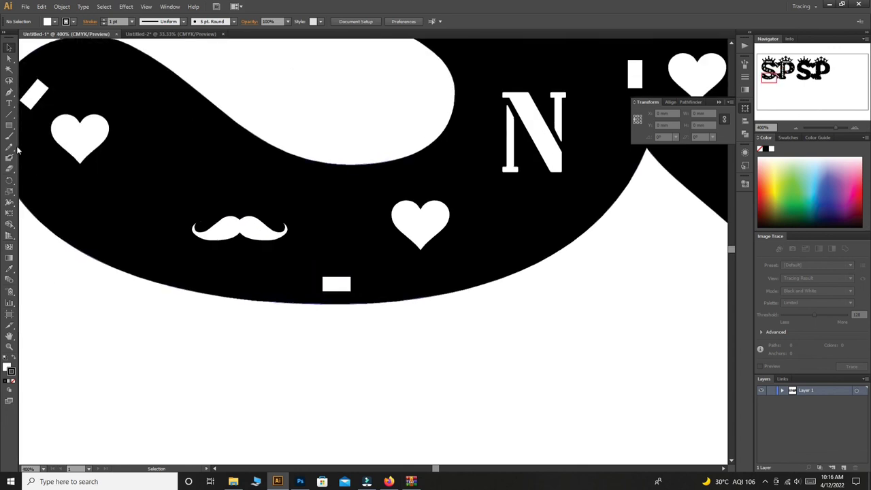
scroll(339, 282, "down", 5)
mouse_move(339, 279)
left_mouse_down()
mouse_move(83, 274)
mouse_move(263, 262)
left_mouse_up()
Stretch the copied rectangle to 5.825 × 15.7 mm and place it below the S
scroll(83, 274, "up", 4)
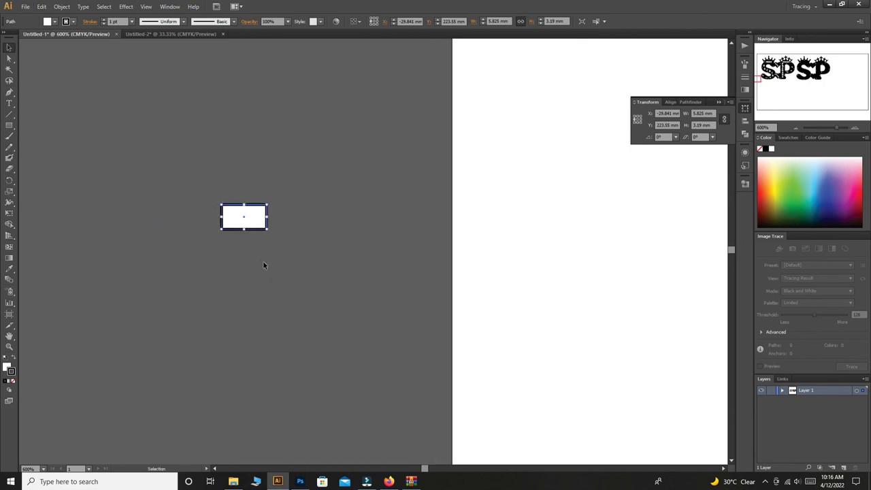
left_click(245, 219)
left_click_drag(244, 230, 244, 326)
left_click(324, 262)
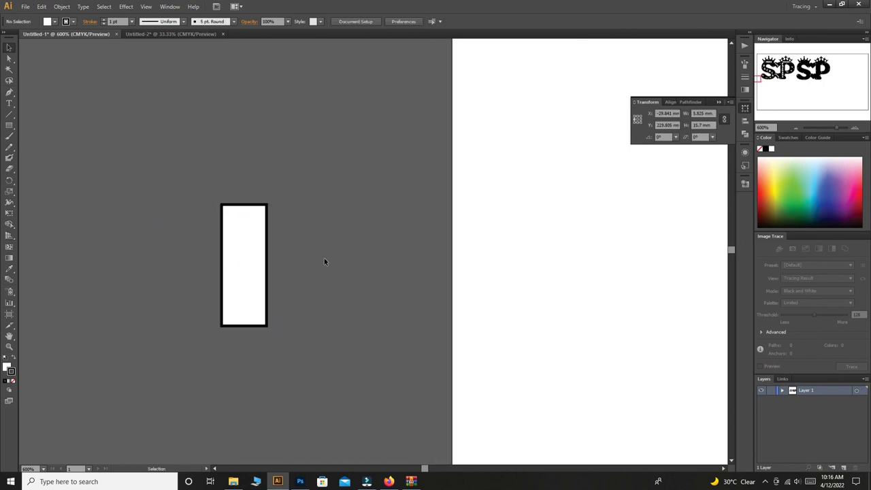
scroll(197, 316, "down", 5)
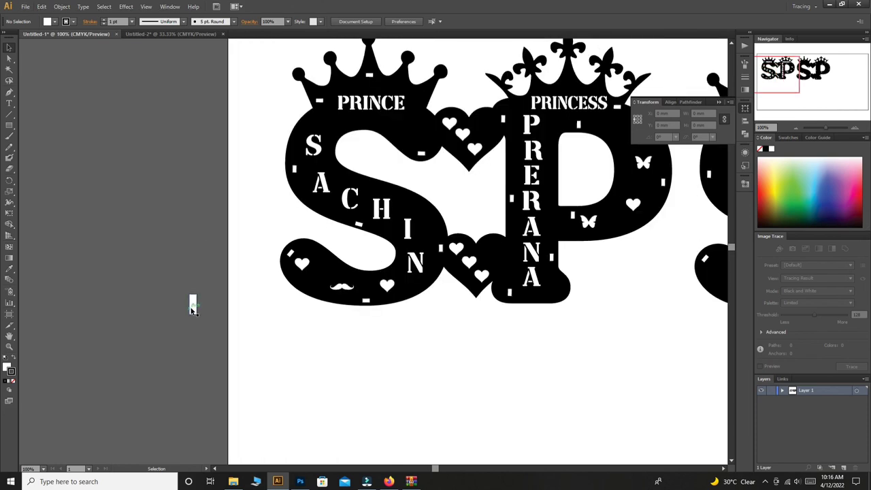
left_click_drag(193, 310, 386, 334)
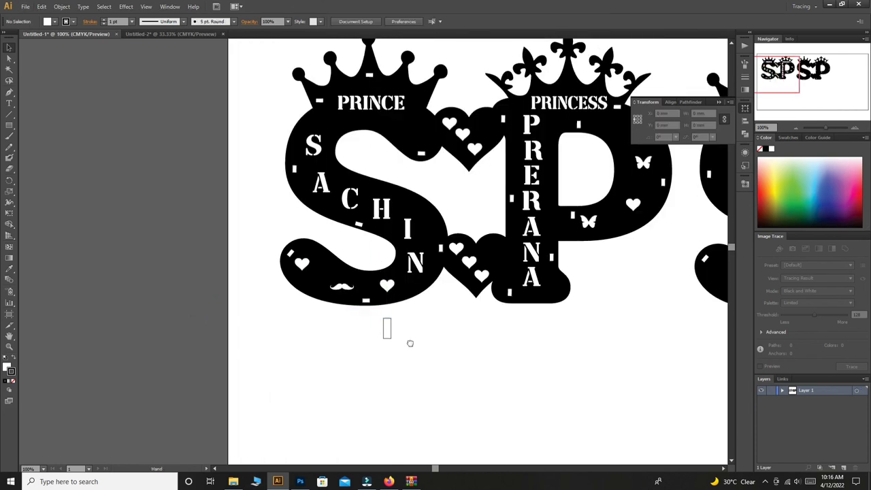